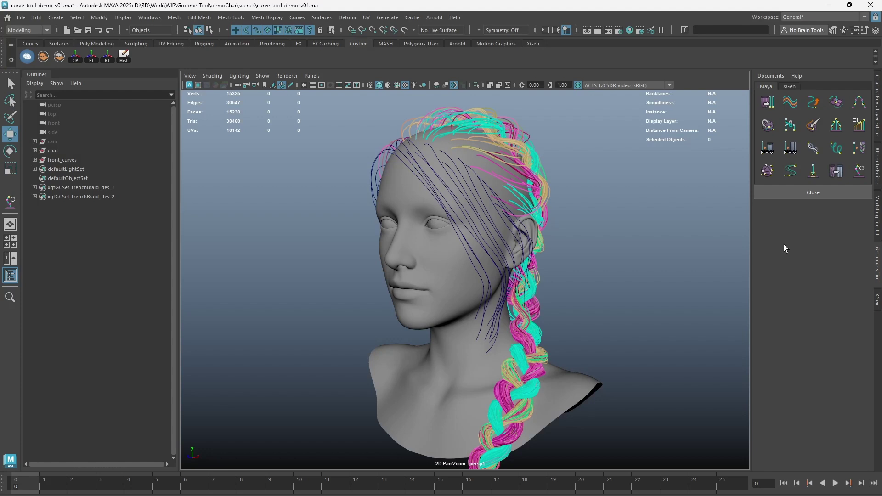
Step: Open the Interactive Curve Tools and use Sculpt to pull a loose front hair curve forward over the cheek
{"action": "left_click", "coordinate": [860, 171]}
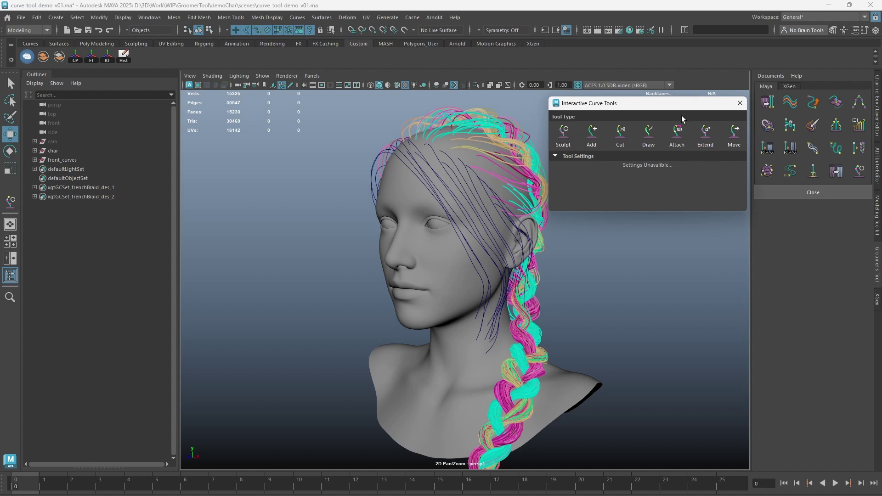
{"action": "left_click", "coordinate": [563, 144]}
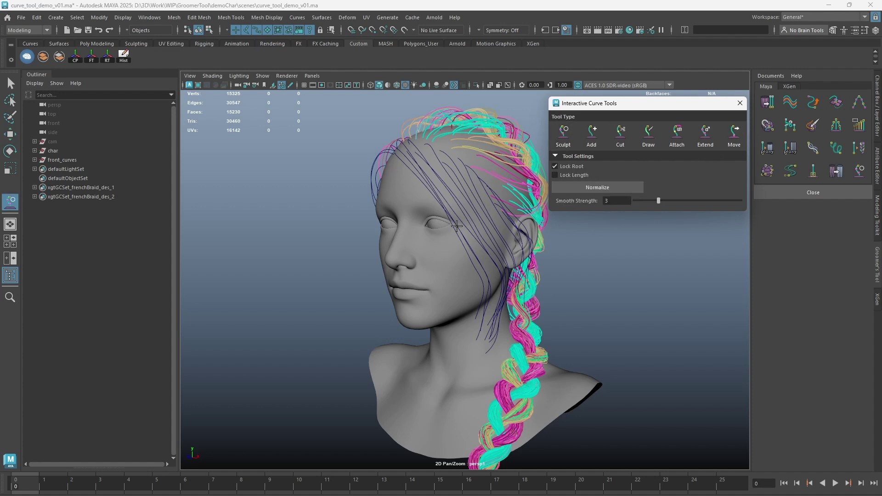
{"action": "left_click_drag", "start_coordinate": [443, 220], "coordinate": [403, 247], "text": "alt"}
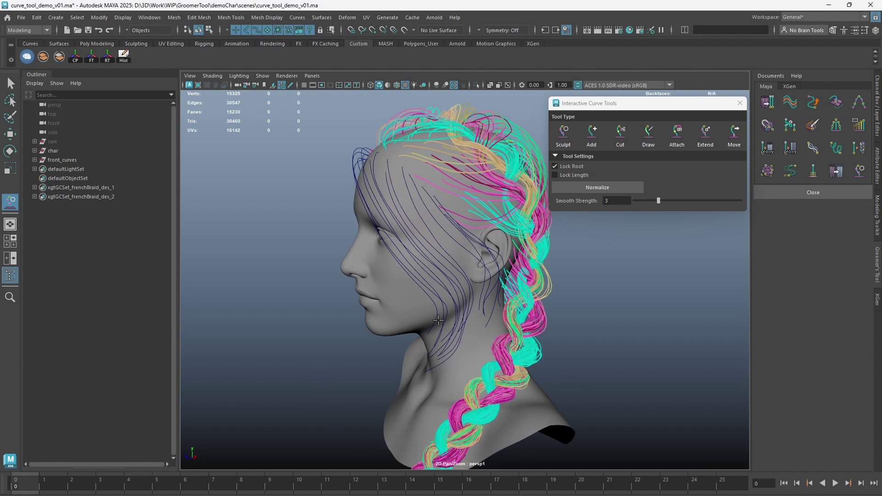
{"action": "mouse_move", "coordinate": [437, 320]}
{"action": "left_mouse_down"}
{"action": "mouse_move", "coordinate": [410, 323]}
{"action": "mouse_move", "coordinate": [428, 317]}
{"action": "mouse_move", "coordinate": [420, 317]}
{"action": "left_mouse_up"}
{"action": "key", "text": "w"}
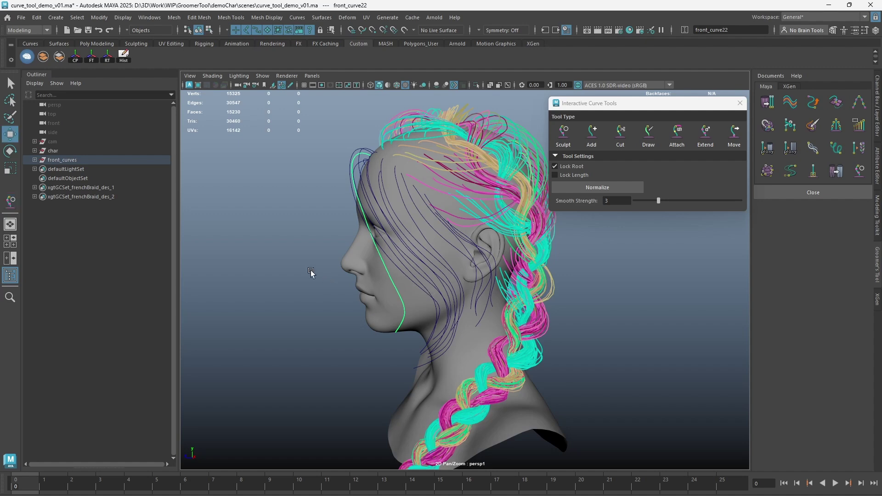
{"action": "left_click", "coordinate": [317, 269]}
Step: Sculpt the neighbouring front hair curve (front_curve18) across the cheek toward the jaw with several brush strokes
{"action": "left_click", "coordinate": [566, 138]}
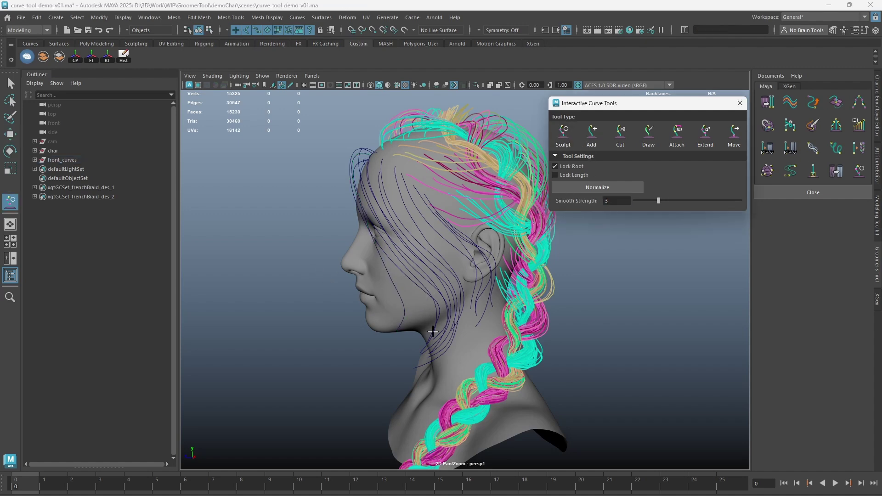
{"action": "middle_click_drag", "start_coordinate": [426, 357], "coordinate": [421, 349], "text": "alt"}
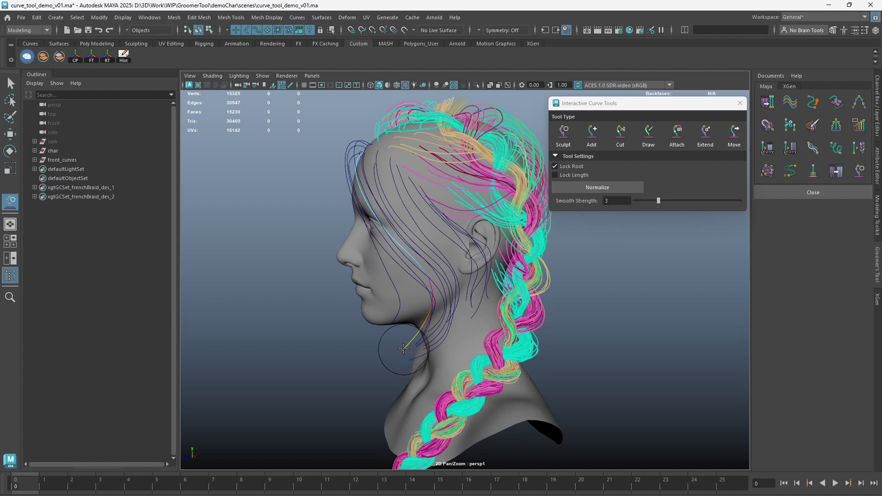
{"action": "left_click", "coordinate": [430, 317]}
{"action": "mouse_move", "coordinate": [436, 295]}
{"action": "left_mouse_down"}
{"action": "mouse_move", "coordinate": [411, 247]}
{"action": "mouse_move", "coordinate": [418, 284]}
{"action": "mouse_move", "coordinate": [432, 266]}
{"action": "mouse_move", "coordinate": [534, 265]}
{"action": "mouse_move", "coordinate": [524, 266]}
{"action": "left_mouse_up"}
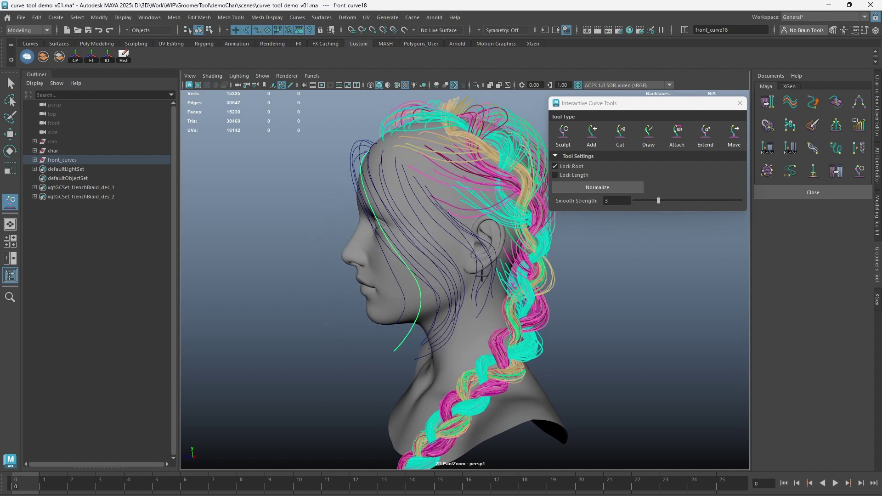
{"action": "mouse_move", "coordinate": [444, 270]}
{"action": "left_mouse_down"}
{"action": "mouse_move", "coordinate": [383, 285]}
{"action": "mouse_move", "coordinate": [410, 281]}
{"action": "left_mouse_up"}
{"action": "left_click_drag", "start_coordinate": [433, 281], "coordinate": [429, 282]}
{"action": "left_click_drag", "start_coordinate": [415, 244], "coordinate": [412, 247]}
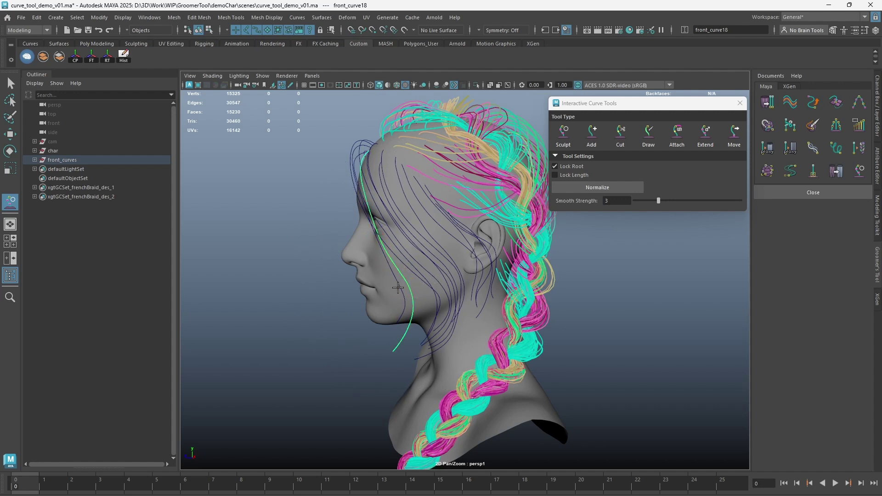
{"action": "left_click_drag", "start_coordinate": [399, 289], "coordinate": [406, 281]}
Step: Select the two frontmost hair curves together and smooth them from forehead to jaw with the Sculpt brush
{"action": "key", "text": "w"}
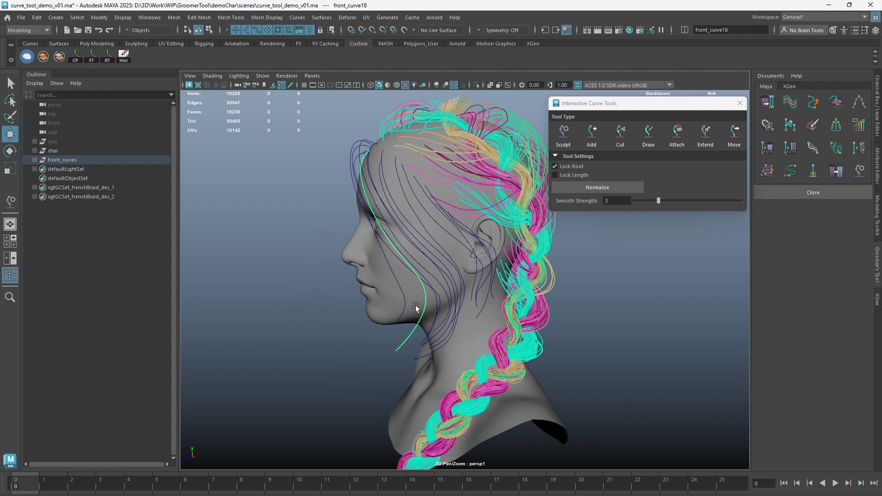
{"action": "left_click", "coordinate": [402, 305], "text": "shift"}
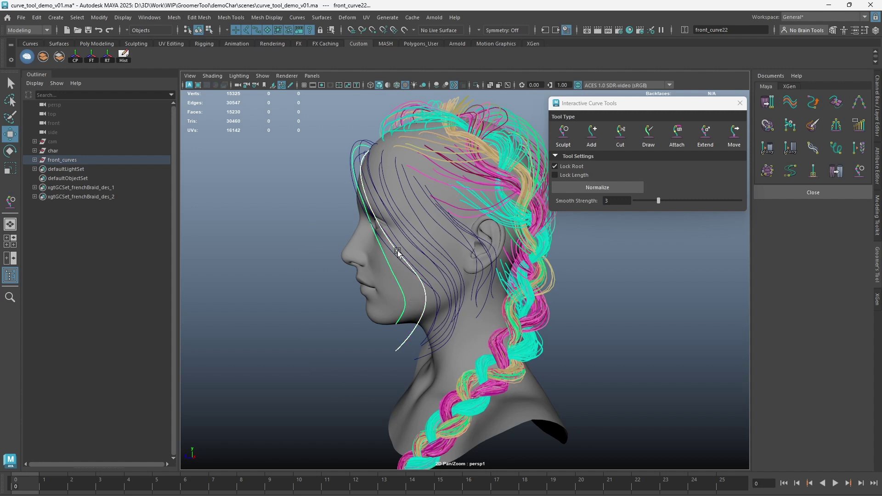
{"action": "key", "text": "y"}
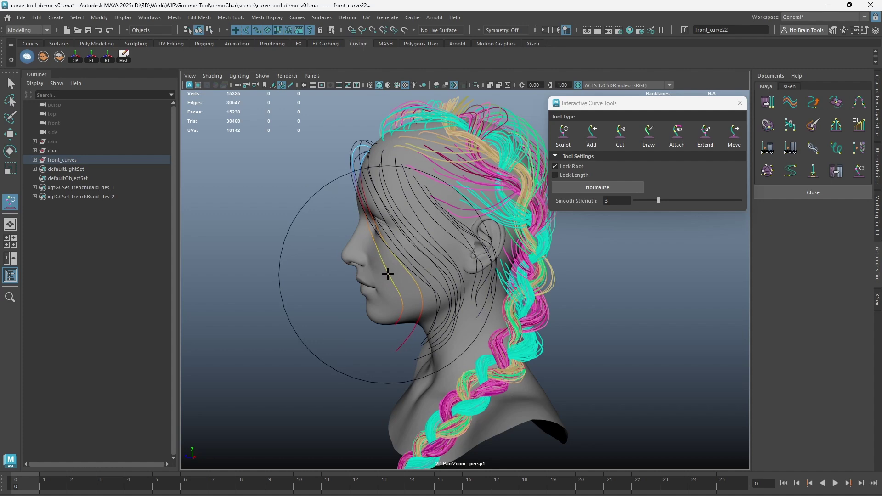
{"action": "mouse_move", "coordinate": [403, 252]}
{"action": "left_mouse_down", "text": "alt"}
{"action": "mouse_move", "coordinate": [413, 290]}
{"action": "mouse_move", "coordinate": [473, 282]}
{"action": "left_mouse_up", "text": "alt"}
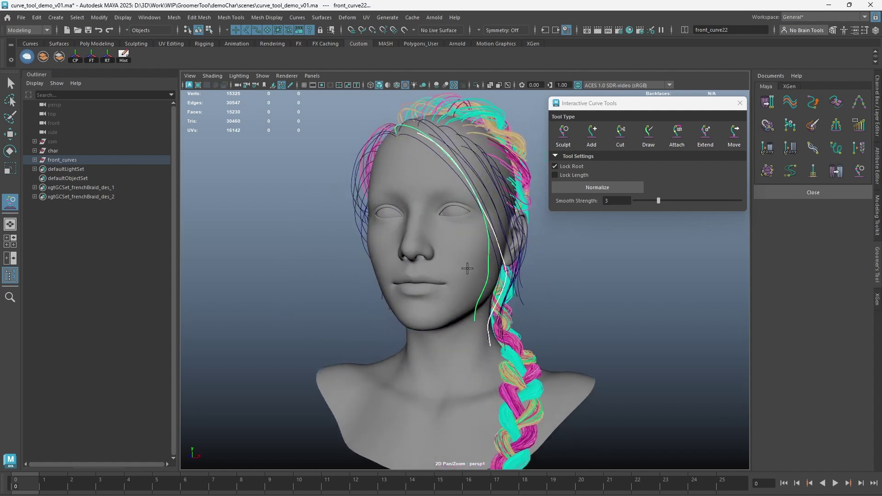
{"action": "mouse_move", "coordinate": [409, 262]}
{"action": "left_mouse_down", "text": "alt"}
{"action": "mouse_move", "coordinate": [402, 268]}
{"action": "mouse_move", "coordinate": [415, 274]}
{"action": "left_mouse_up", "text": "alt"}
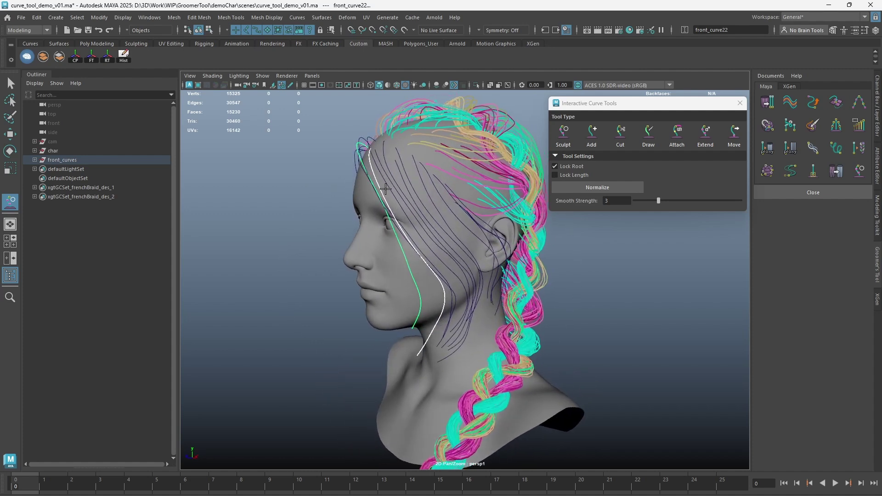
{"action": "mouse_move", "coordinate": [385, 189]}
{"action": "left_mouse_down", "text": "shift"}
{"action": "mouse_move", "coordinate": [392, 212]}
{"action": "mouse_move", "coordinate": [455, 284]}
{"action": "left_mouse_up", "text": "shift"}
{"action": "mouse_move", "coordinate": [399, 231]}
{"action": "left_mouse_down", "text": "shift"}
{"action": "mouse_move", "coordinate": [438, 293]}
{"action": "mouse_move", "coordinate": [453, 296]}
{"action": "mouse_move", "coordinate": [446, 328]}
{"action": "mouse_move", "coordinate": [430, 318]}
{"action": "left_mouse_up", "text": "shift"}
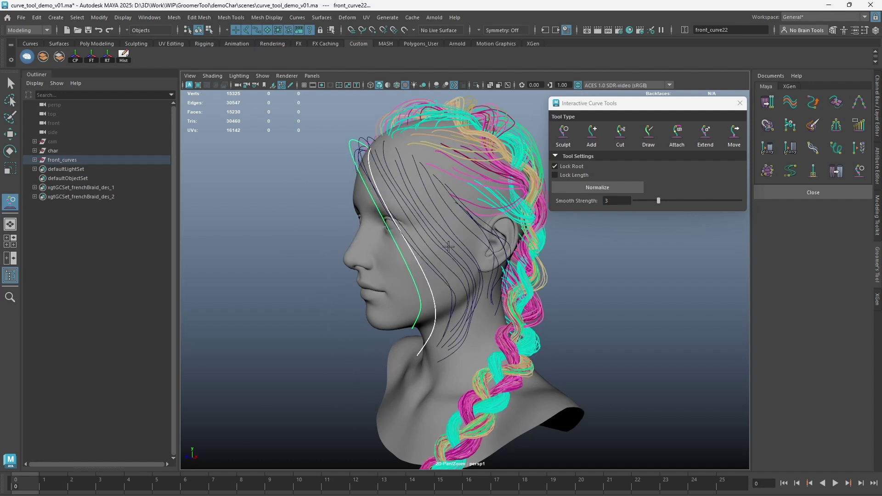
{"action": "left_click_drag", "start_coordinate": [447, 262], "coordinate": [447, 317], "text": "shift"}
Step: Inspect the roots of the two selected curves at the forehead and toggle Lock Root off and back on
{"action": "left_click_drag", "start_coordinate": [424, 218], "coordinate": [415, 221], "text": "alt"}
{"action": "key", "text": "w"}
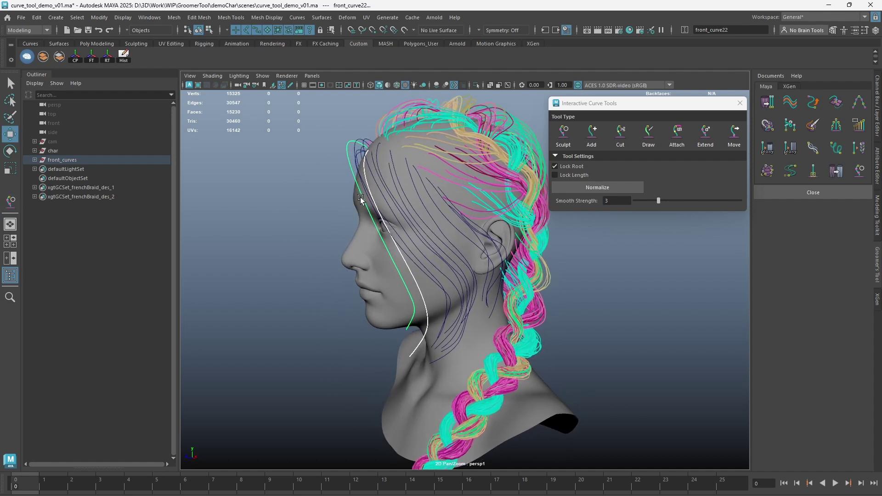
{"action": "left_click_drag", "start_coordinate": [360, 197], "coordinate": [392, 193], "text": "alt"}
{"action": "right_click_drag", "start_coordinate": [393, 193], "coordinate": [463, 194], "text": "alt"}
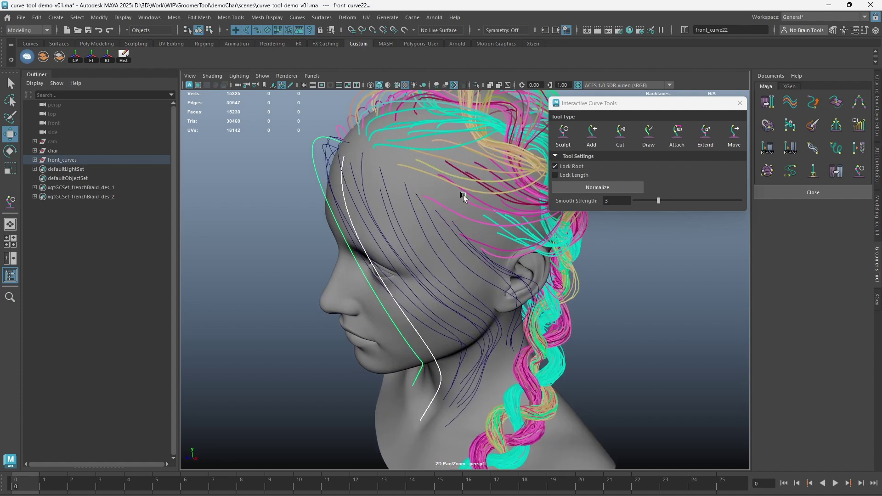
{"action": "mouse_move", "coordinate": [470, 144]}
{"action": "left_mouse_down", "text": "alt"}
{"action": "mouse_move", "coordinate": [364, 167]}
{"action": "mouse_move", "coordinate": [350, 161]}
{"action": "left_mouse_up", "text": "alt"}
{"action": "key", "text": "y"}
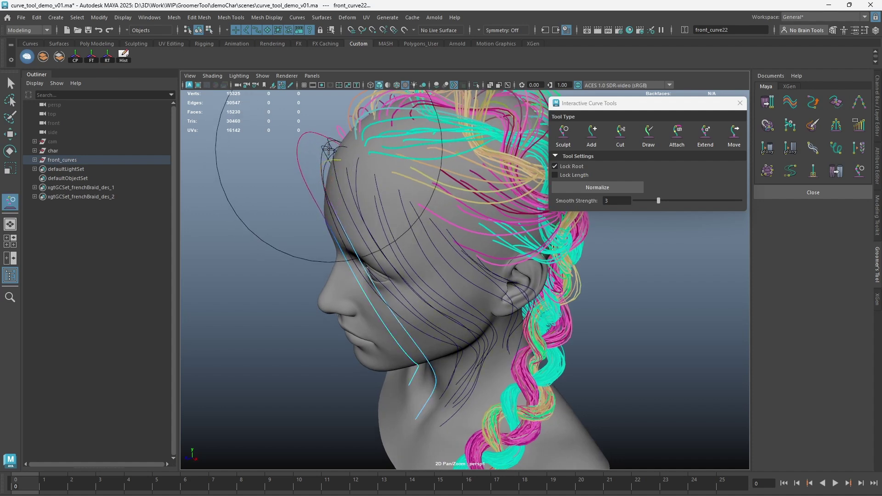
{"action": "mouse_move", "coordinate": [340, 151]}
{"action": "left_mouse_down", "text": "alt"}
{"action": "mouse_move", "coordinate": [404, 179]}
{"action": "mouse_move", "coordinate": [339, 169]}
{"action": "mouse_move", "coordinate": [371, 192]}
{"action": "left_mouse_up", "text": "alt"}
{"action": "left_click", "coordinate": [555, 167]}
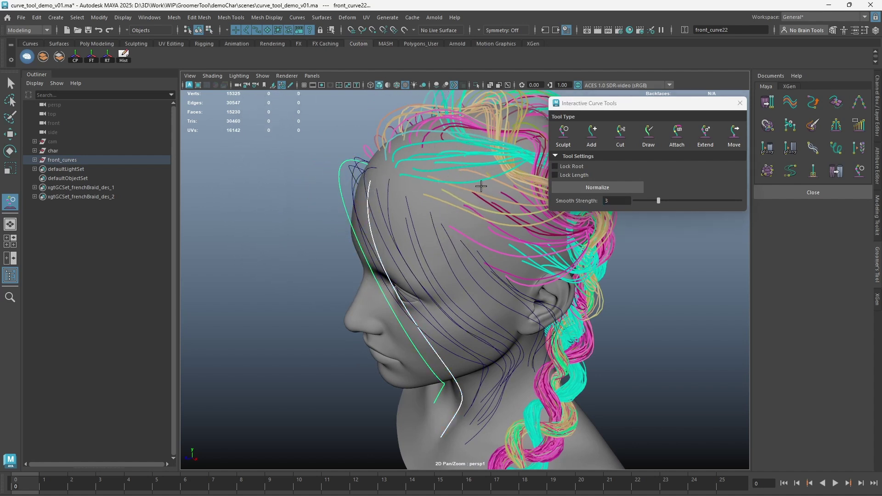
{"action": "left_click", "coordinate": [556, 167]}
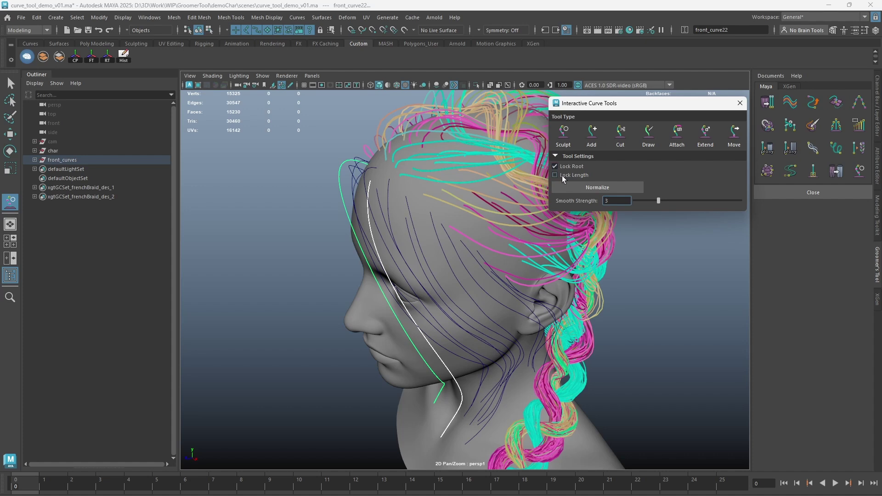
Step: Select the hair curve at the character's right temple (front_curve13) for sculpting
{"action": "mouse_move", "coordinate": [390, 299]}
{"action": "left_mouse_down", "text": "alt"}
{"action": "mouse_move", "coordinate": [459, 291]}
{"action": "mouse_move", "coordinate": [527, 226]}
{"action": "mouse_move", "coordinate": [460, 248]}
{"action": "mouse_move", "coordinate": [657, 230]}
{"action": "mouse_move", "coordinate": [654, 244]}
{"action": "mouse_move", "coordinate": [607, 193]}
{"action": "mouse_move", "coordinate": [257, 229]}
{"action": "mouse_move", "coordinate": [333, 255]}
{"action": "mouse_move", "coordinate": [480, 258]}
{"action": "mouse_move", "coordinate": [462, 232]}
{"action": "mouse_move", "coordinate": [494, 239]}
{"action": "mouse_move", "coordinate": [505, 258]}
{"action": "left_mouse_up", "text": "alt"}
{"action": "key", "text": "w"}
{"action": "left_click", "coordinate": [490, 232]}
{"action": "key", "text": "y"}
Step: Try sculpting the temple curve with Lock Length enabled, and undo the attempt
{"action": "left_click", "coordinate": [554, 175]}
{"action": "left_click", "coordinate": [616, 201]}
{"action": "left_click_drag", "start_coordinate": [437, 282], "coordinate": [388, 254]}
{"action": "key", "text": "ctrl+z"}
{"action": "key", "text": "ctrl+z"}
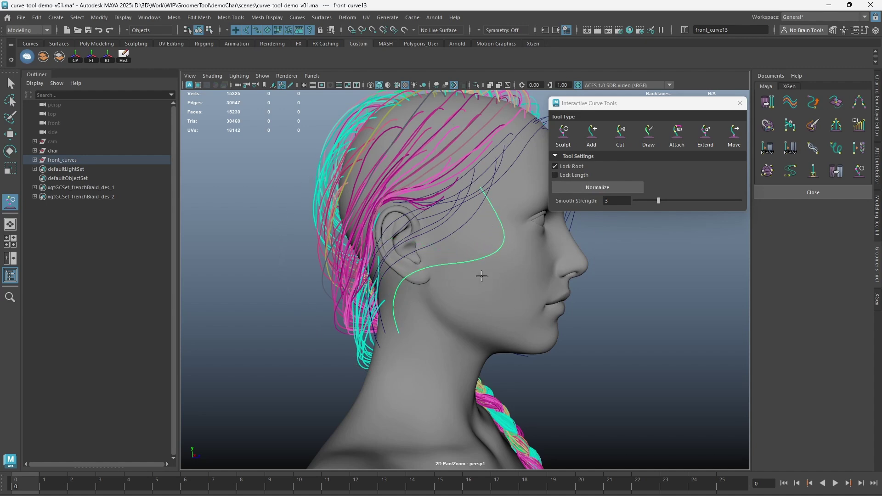
Step: Sculpt the upper part of the temple curve toward the face and smooth its stretch below the ear
{"action": "left_click_drag", "start_coordinate": [503, 225], "coordinate": [517, 227], "text": "alt"}
{"action": "key", "text": "w"}
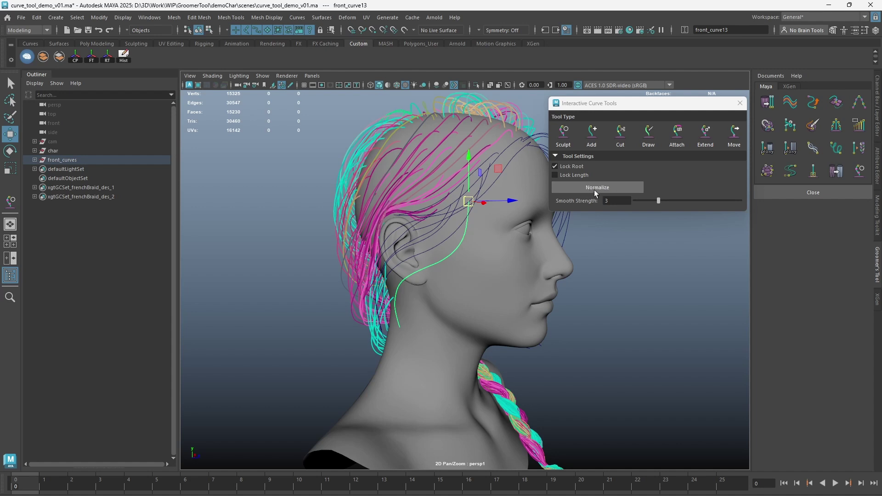
{"action": "left_click", "coordinate": [564, 136]}
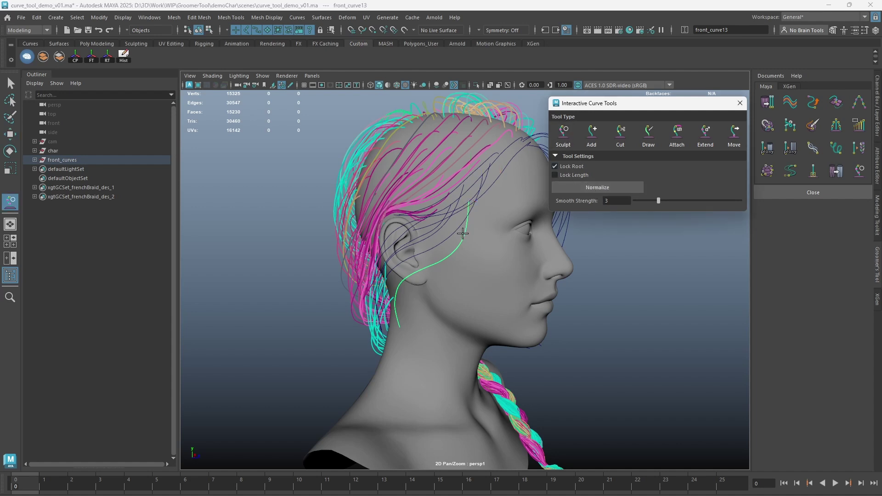
{"action": "middle_click_drag", "start_coordinate": [467, 231], "coordinate": [510, 231]}
{"action": "left_click_drag", "start_coordinate": [476, 228], "coordinate": [496, 228]}
{"action": "left_click_drag", "start_coordinate": [452, 258], "coordinate": [439, 262], "text": "shift"}
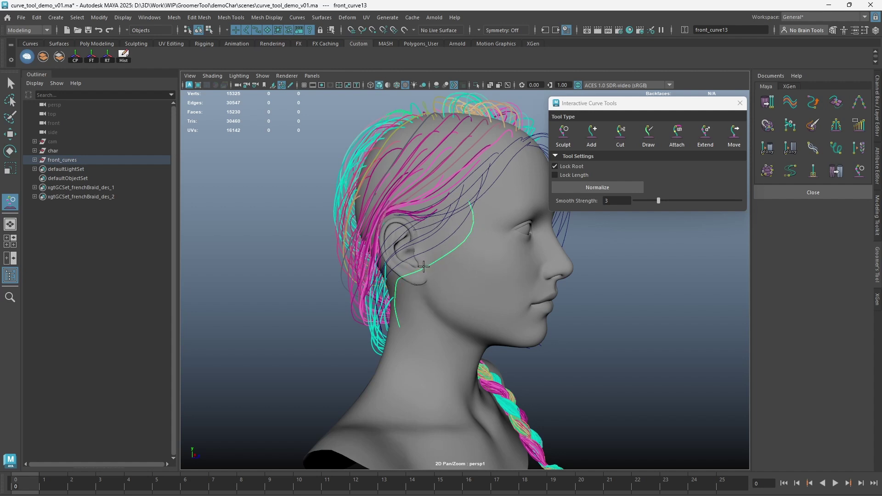
Step: Show the temple curve's control vertices, select one to examine their spacing, and return to the whole curve
{"action": "key", "text": "w"}
{"action": "right_click_drag", "start_coordinate": [596, 267], "coordinate": [464, 271]}
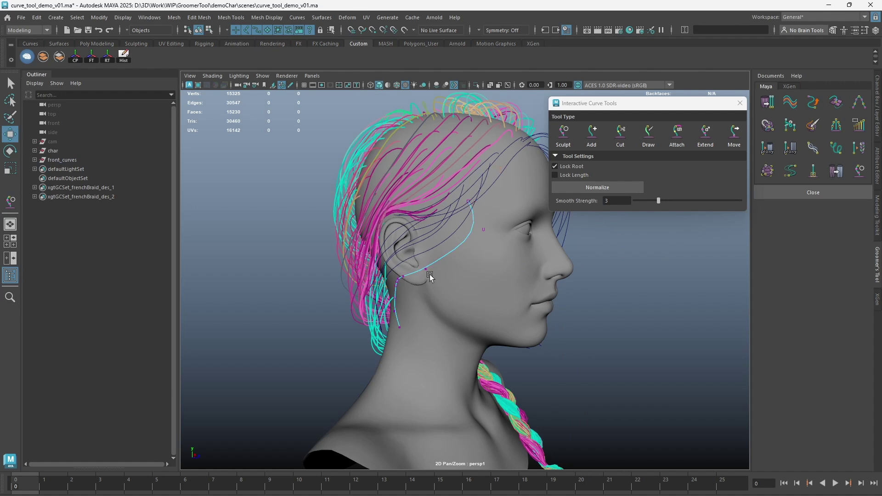
{"action": "left_click", "coordinate": [454, 248]}
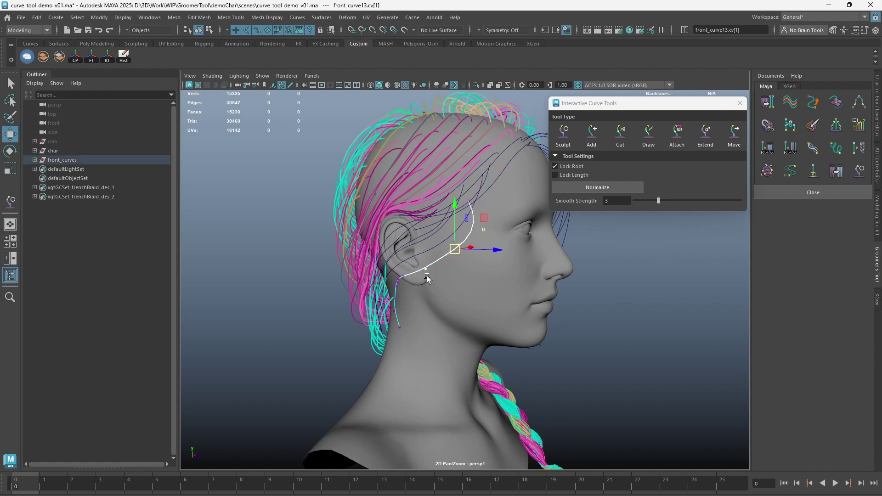
{"action": "key", "text": "ctrl+z"}
{"action": "key", "text": "ctrl+z"}
{"action": "key", "text": "ctrl+z"}
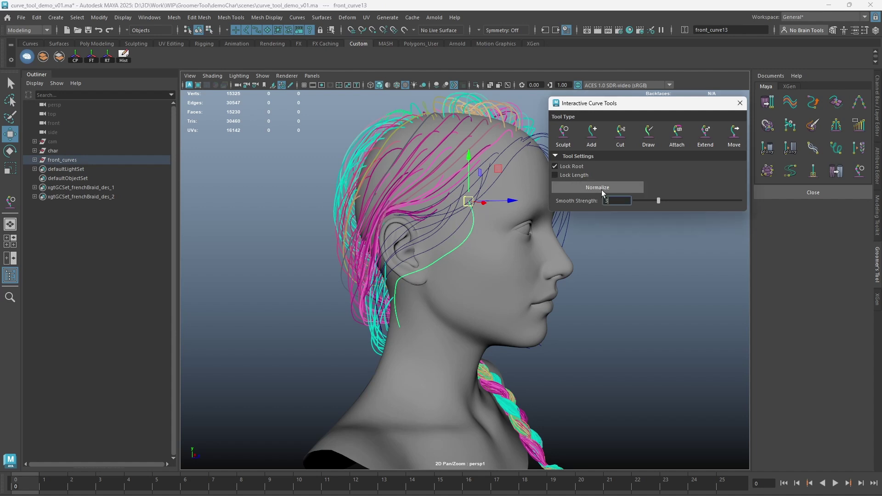
Step: Display the temple curve's control vertices again, box-select them for inspection, and undo the selection
{"action": "right_click_drag", "start_coordinate": [606, 237], "coordinate": [507, 249]}
{"action": "left_click_drag", "start_coordinate": [489, 212], "coordinate": [385, 285]}
{"action": "left_click_drag", "start_coordinate": [473, 250], "coordinate": [502, 229], "text": "alt"}
{"action": "key", "text": "ctrl+z"}
{"action": "key", "text": "ctrl+z"}
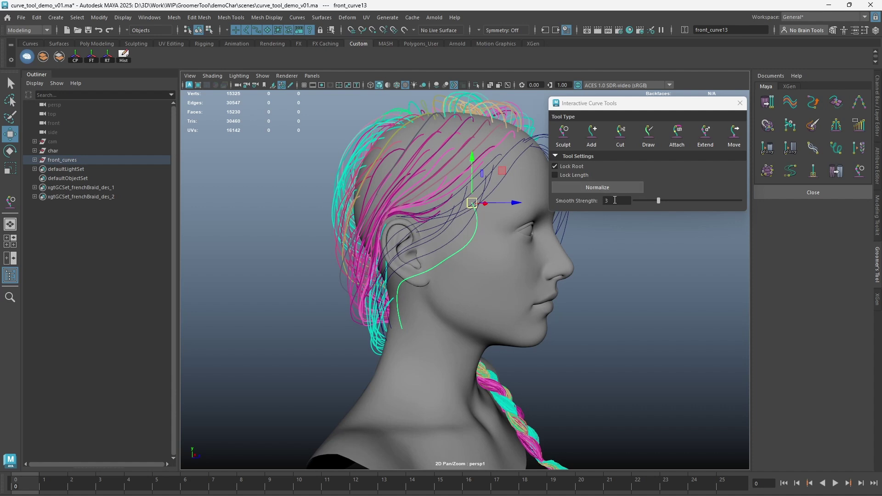
Step: Smooth the temple curve along its whole length with the Sculpt brush at a Smooth Strength of 3
{"action": "double_click", "coordinate": [614, 200]}
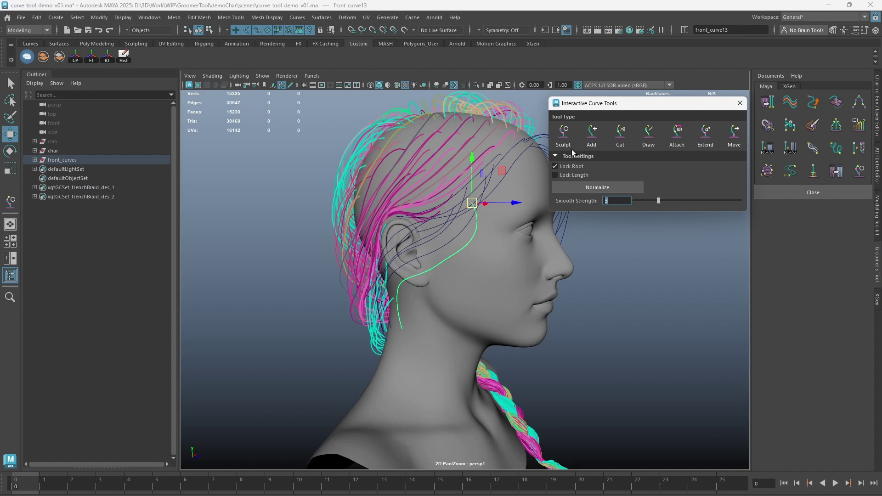
{"action": "left_click", "coordinate": [561, 143]}
{"action": "mouse_move", "coordinate": [478, 220]}
{"action": "left_mouse_down", "text": "shift"}
{"action": "mouse_move", "coordinate": [474, 241]}
{"action": "mouse_move", "coordinate": [428, 279]}
{"action": "left_mouse_up", "text": "shift"}
{"action": "left_click_drag", "start_coordinate": [470, 243], "coordinate": [390, 320], "text": "shift"}
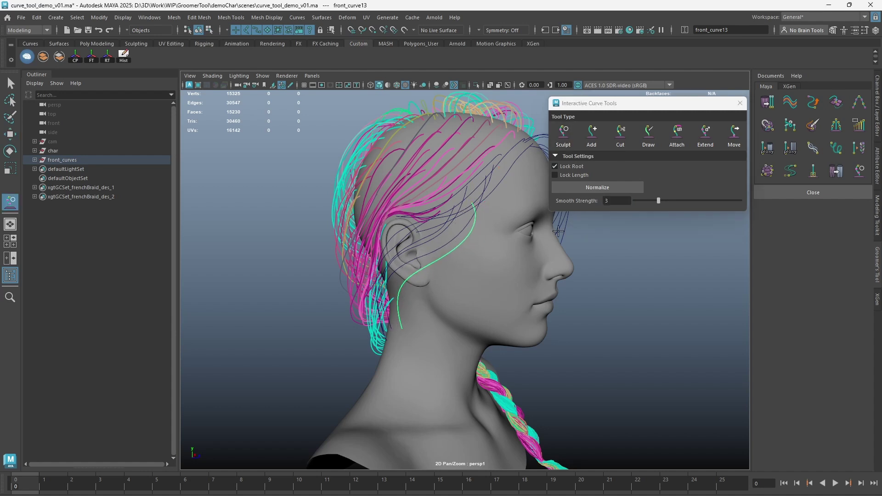
{"action": "left_click_drag", "start_coordinate": [474, 225], "coordinate": [398, 315], "text": "shift"}
Step: Select the frontmost curve over the face (front_curve22) and smooth it with Smooth Strength set to 1
{"action": "left_click_drag", "start_coordinate": [487, 209], "coordinate": [427, 242], "text": "alt"}
{"action": "key", "text": "w"}
{"action": "left_click", "coordinate": [422, 241]}
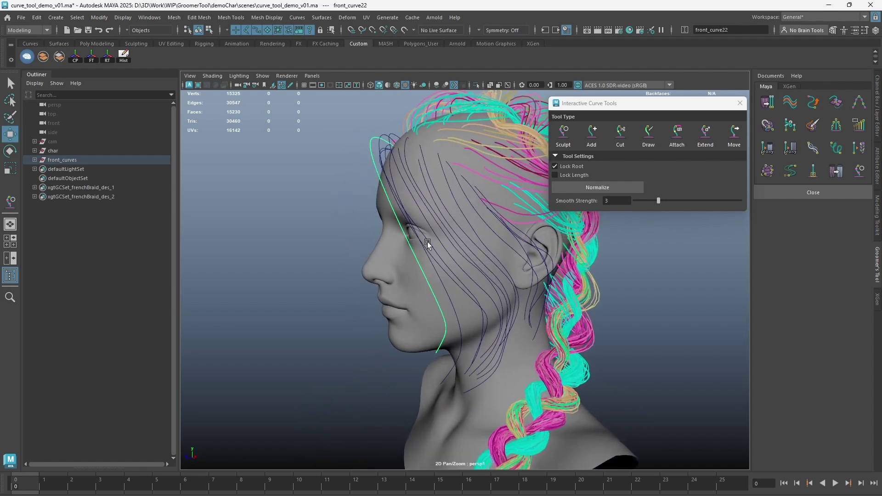
{"action": "left_click_drag", "start_coordinate": [654, 200], "coordinate": [627, 202]}
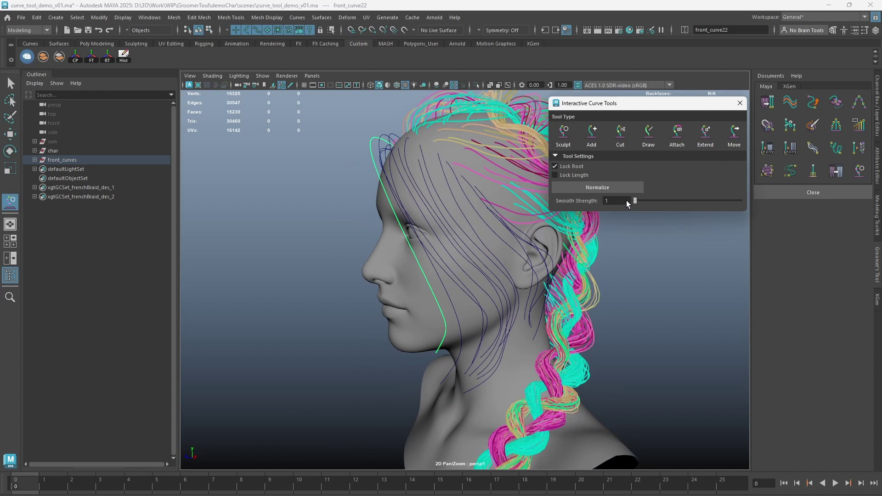
{"action": "left_click_drag", "start_coordinate": [390, 198], "coordinate": [450, 304], "text": "shift"}
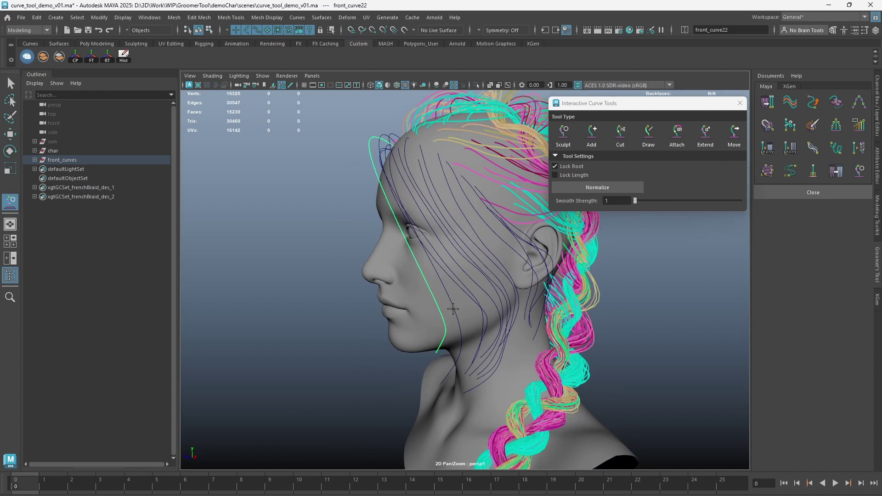
Step: Set Smooth Strength to 10 and smooth both the frontmost curve and its neighbour along the cheek
{"action": "left_click_drag", "start_coordinate": [636, 201], "coordinate": [754, 205]}
{"action": "left_click_drag", "start_coordinate": [384, 184], "coordinate": [444, 345], "text": "shift"}
{"action": "left_click_drag", "start_coordinate": [443, 271], "coordinate": [444, 238], "text": "alt"}
{"action": "key", "text": "w"}
{"action": "left_click", "coordinate": [435, 267]}
{"action": "key", "text": "y"}
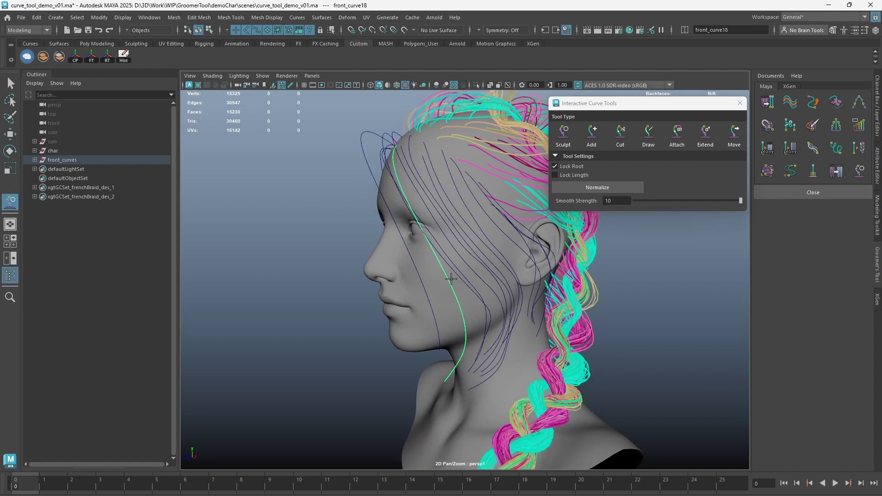
{"action": "left_click_drag", "start_coordinate": [451, 277], "coordinate": [475, 323], "text": "shift"}
Step: Set Smooth Strength to 1 and smooth the next front curve (front_curve19) near the jaw
{"action": "left_click_drag", "start_coordinate": [740, 201], "coordinate": [635, 201]}
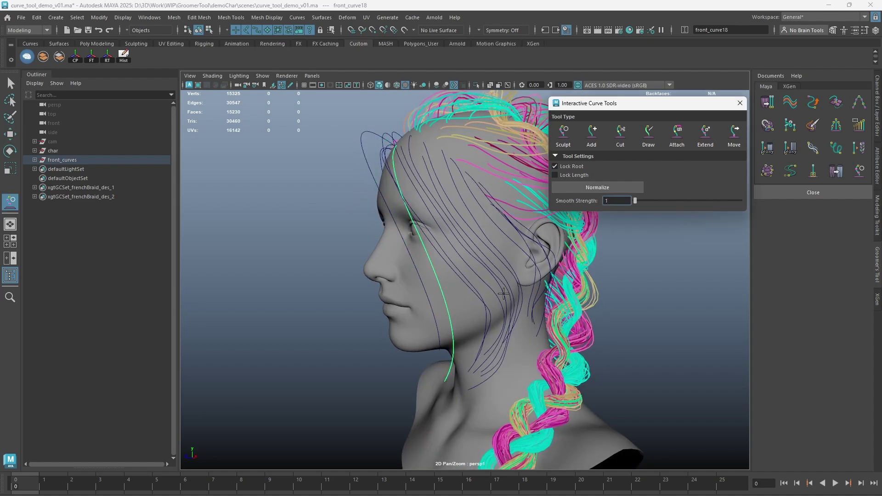
{"action": "left_click_drag", "start_coordinate": [466, 289], "coordinate": [468, 289], "text": "alt"}
{"action": "key", "text": "w"}
{"action": "left_click", "coordinate": [466, 288]}
{"action": "key", "text": "y"}
{"action": "middle_click_drag", "start_coordinate": [466, 288], "coordinate": [450, 285], "text": "alt"}
{"action": "left_click_drag", "start_coordinate": [475, 299], "coordinate": [559, 297], "text": "shift"}
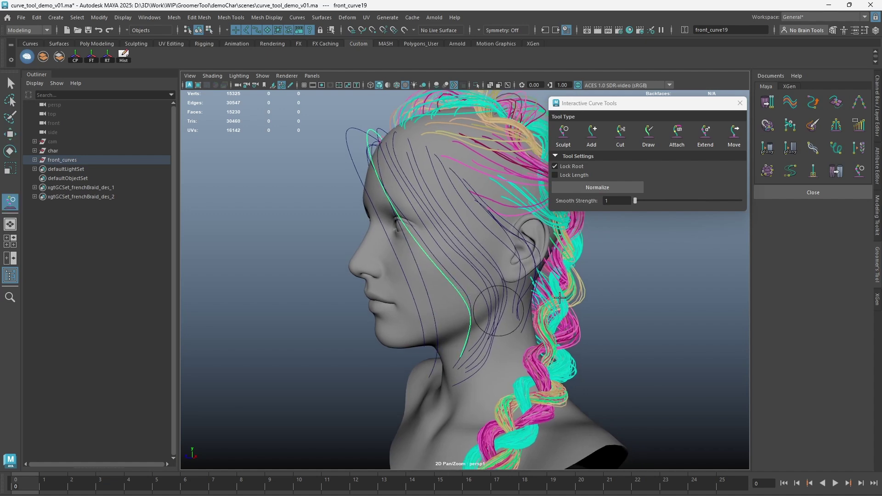
Step: Raise Smooth Strength to its maximum and smooth front_curve19 near the jaw with the Sculpt brush
{"action": "left_click_drag", "start_coordinate": [635, 201], "coordinate": [740, 200]}
{"action": "left_click_drag", "start_coordinate": [469, 317], "coordinate": [479, 327], "text": "shift"}
{"action": "right_click_drag", "start_coordinate": [479, 322], "coordinate": [452, 312], "text": "alt"}
Step: Select the frontmost curve over the face (front_curve22) and reshape it near the forehead with the Sculpt brush
{"action": "key", "text": "w"}
{"action": "left_click", "coordinate": [383, 197]}
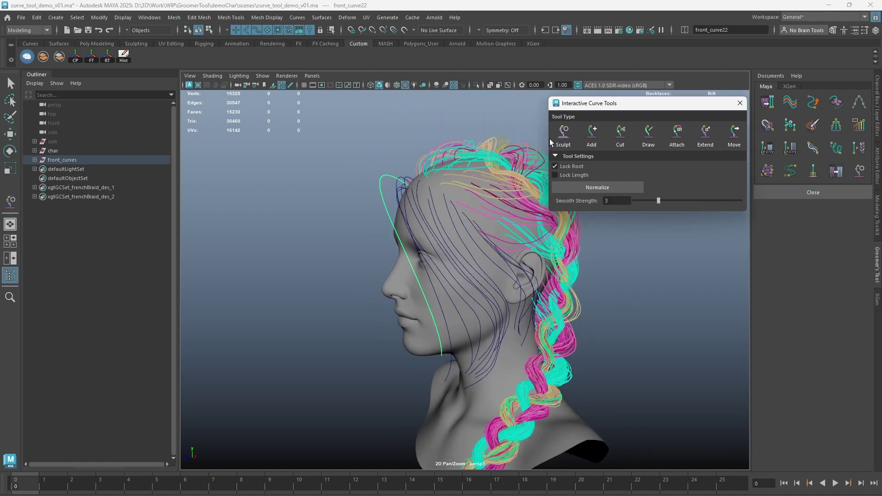
{"action": "left_click_drag", "start_coordinate": [413, 192], "coordinate": [368, 181], "text": "alt"}
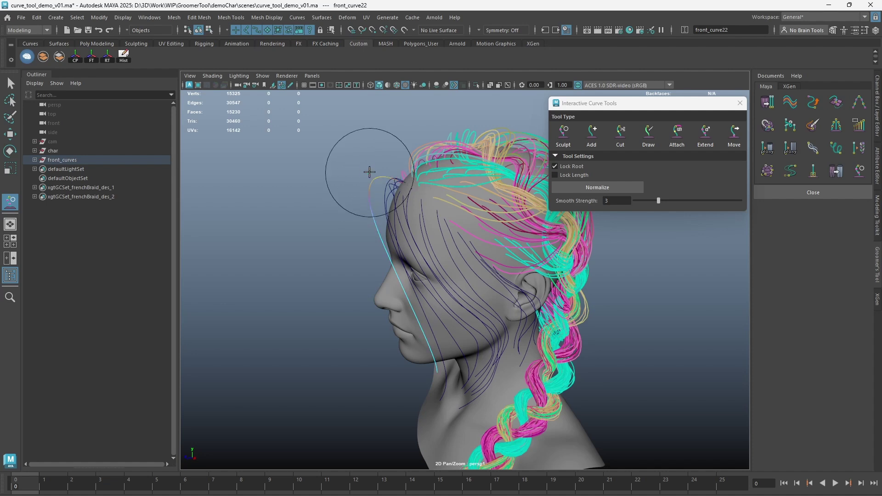
{"action": "middle_click_drag", "start_coordinate": [379, 258], "coordinate": [354, 196], "text": "alt"}
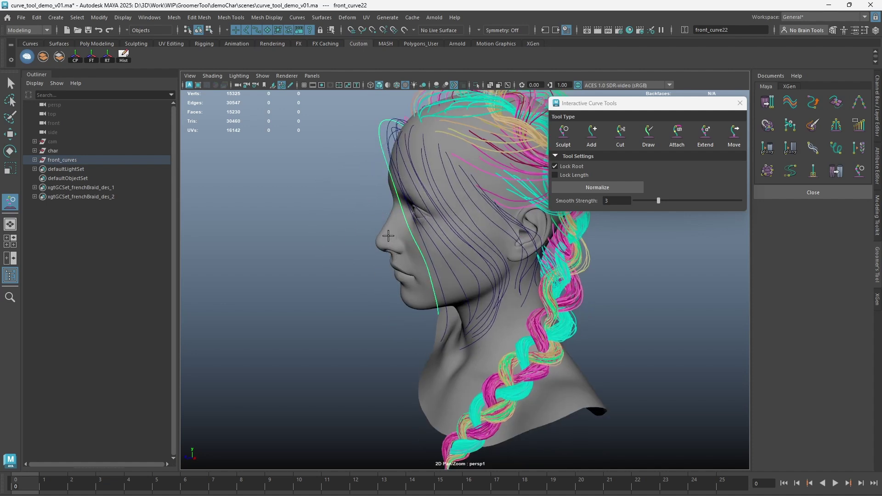
{"action": "mouse_move", "coordinate": [388, 236]}
{"action": "left_mouse_down", "text": "alt"}
{"action": "mouse_move", "coordinate": [489, 262]}
{"action": "mouse_move", "coordinate": [515, 257]}
{"action": "left_mouse_up", "text": "alt"}
{"action": "key", "text": "w"}
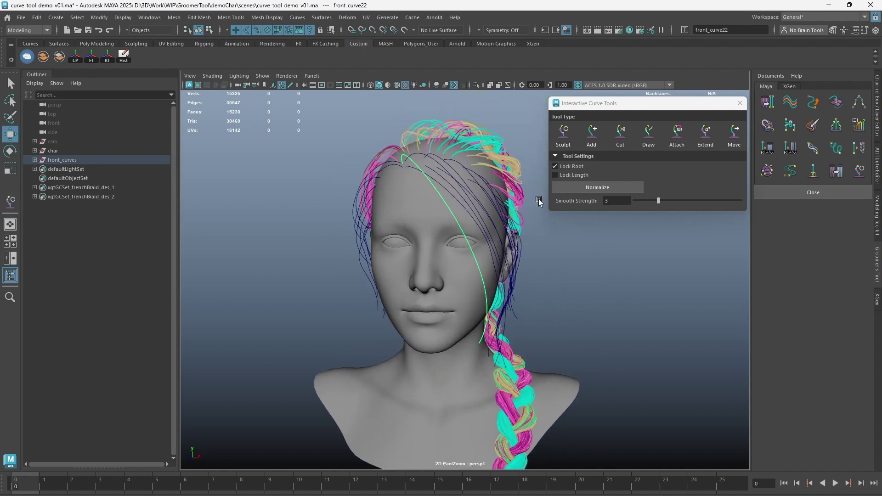
Step: Add three interpolated curves with the Add tool, two along the front hairline and one beside the ear
{"action": "left_click", "coordinate": [591, 132]}
{"action": "left_click_drag", "start_coordinate": [432, 200], "coordinate": [405, 203], "text": "alt"}
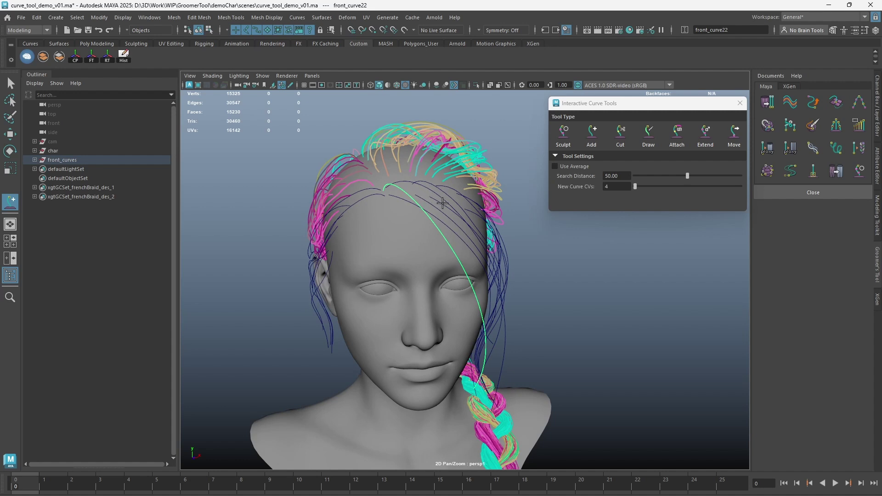
{"action": "left_click", "coordinate": [406, 191]}
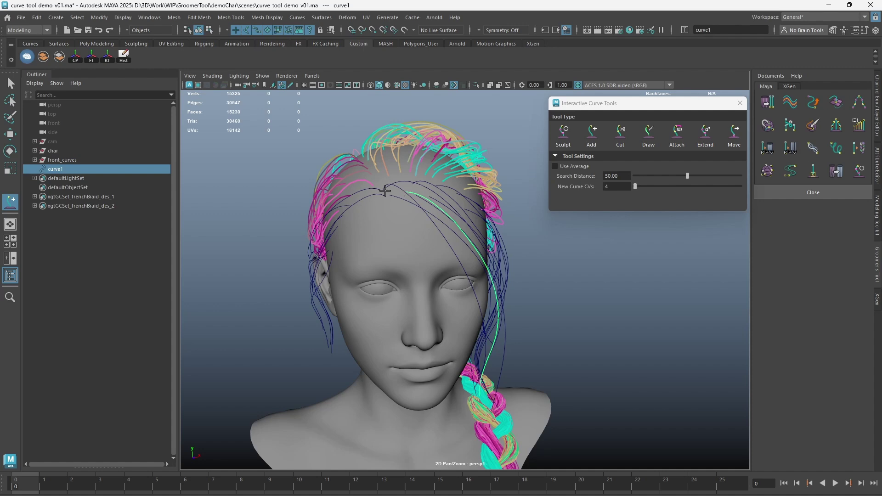
{"action": "left_click_drag", "start_coordinate": [385, 190], "coordinate": [402, 251], "text": "alt"}
{"action": "left_click", "coordinate": [407, 190]}
{"action": "left_click", "coordinate": [437, 241]}
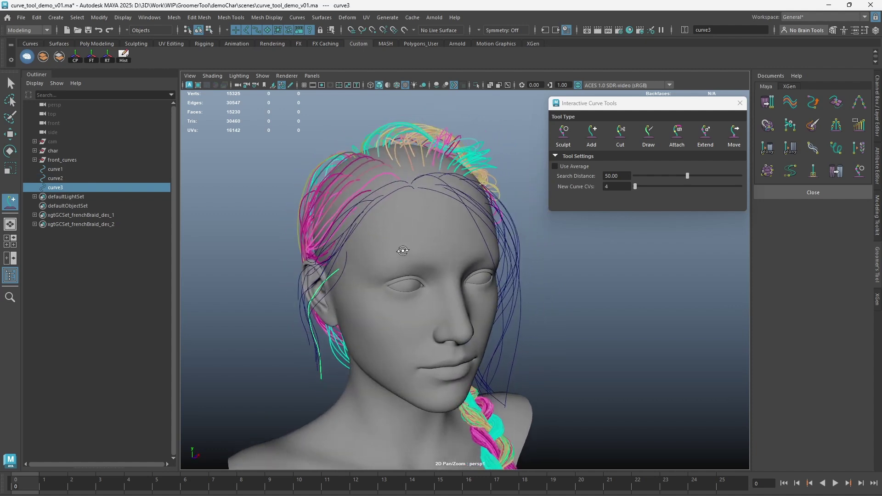
Step: Try adding a curve at the front hairline with Search Distance set to 3.96, and undo it
{"action": "left_click_drag", "start_coordinate": [441, 219], "coordinate": [401, 219], "text": "alt"}
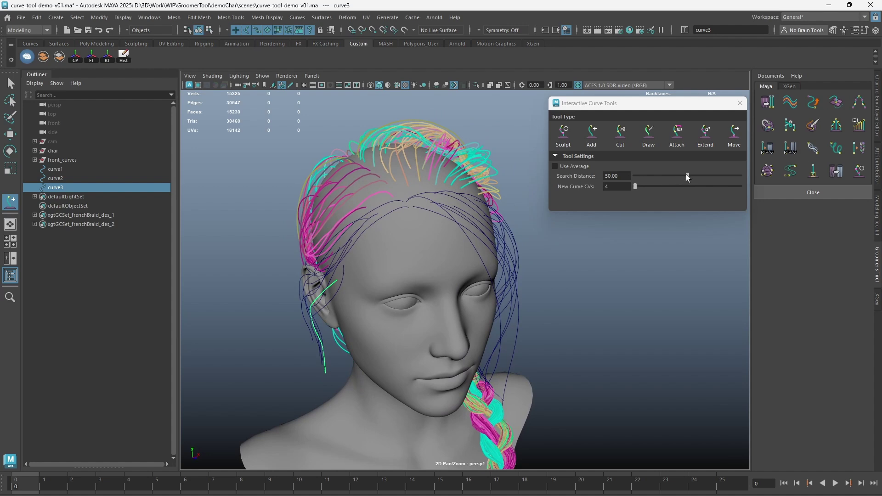
{"action": "left_click_drag", "start_coordinate": [685, 175], "coordinate": [639, 178]}
{"action": "left_click_drag", "start_coordinate": [450, 221], "coordinate": [416, 202], "text": "alt"}
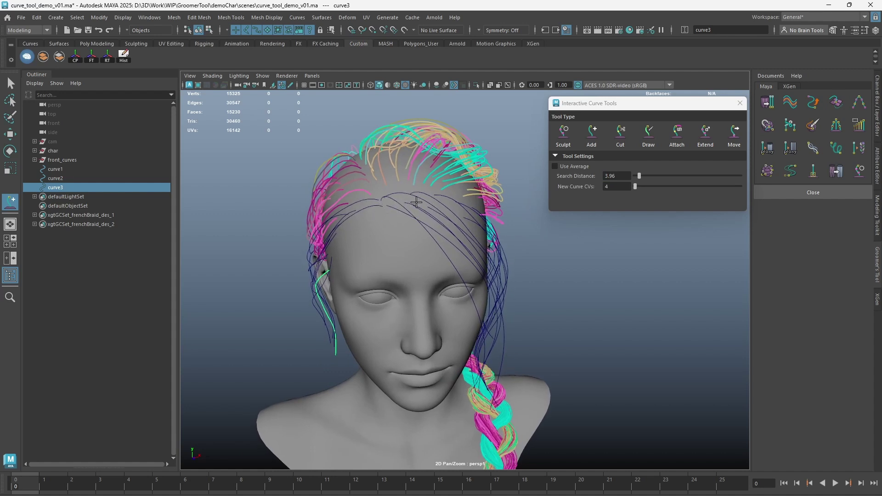
{"action": "left_click", "coordinate": [396, 205]}
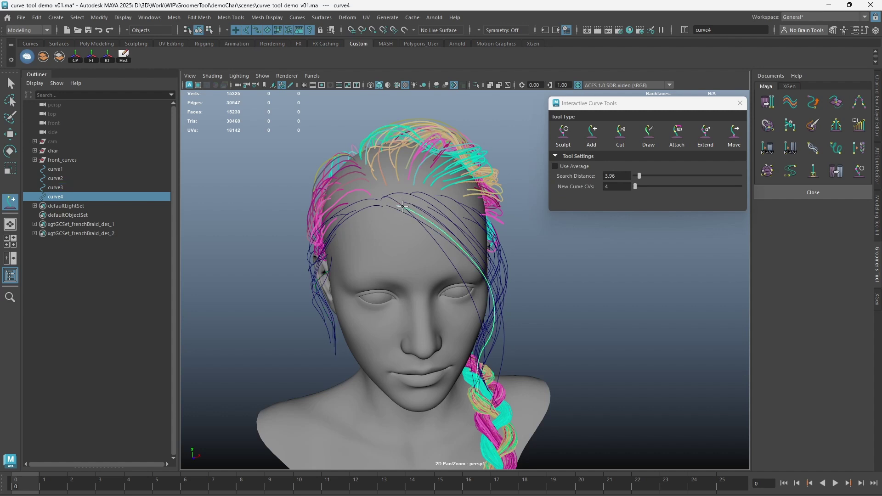
{"action": "left_click_drag", "start_coordinate": [403, 207], "coordinate": [399, 206], "text": "alt"}
{"action": "key", "text": "ctrl+z"}
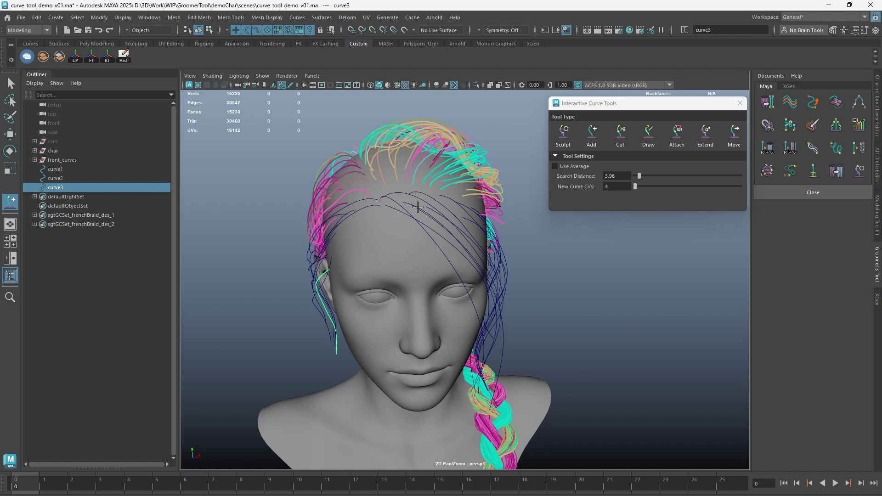
Step: Try adding a hairline curve with Search Distance set to 100, and undo it
{"action": "left_click_drag", "start_coordinate": [641, 177], "coordinate": [757, 181]}
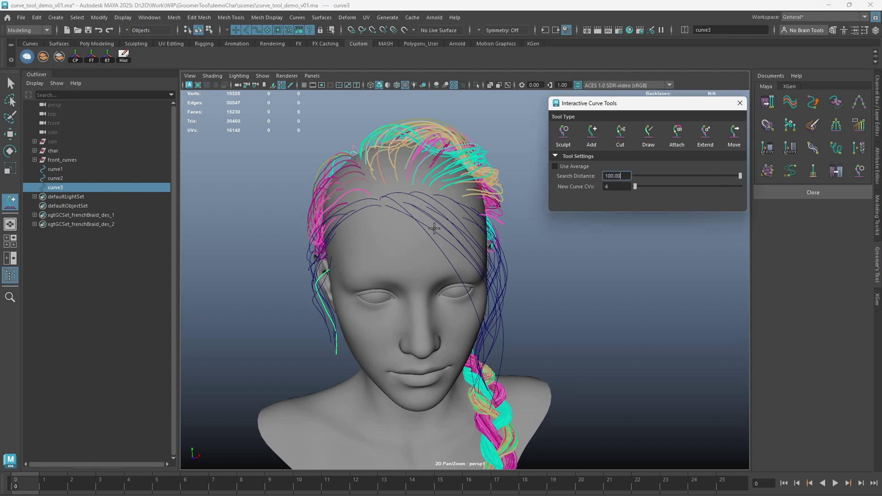
{"action": "left_click_drag", "start_coordinate": [402, 219], "coordinate": [426, 221], "text": "alt"}
{"action": "left_click", "coordinate": [392, 204]}
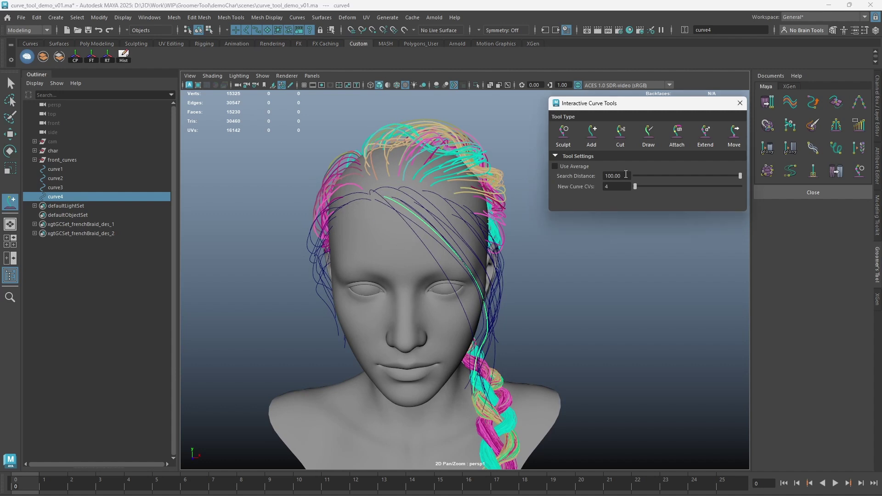
{"action": "double_click", "coordinate": [615, 176]}
{"action": "mouse_move", "coordinate": [390, 218]}
{"action": "left_mouse_down", "text": "alt"}
{"action": "mouse_move", "coordinate": [403, 217]}
{"action": "mouse_move", "coordinate": [378, 207]}
{"action": "mouse_move", "coordinate": [382, 213]}
{"action": "left_mouse_up", "text": "alt"}
{"action": "key", "text": "ctrl+z"}
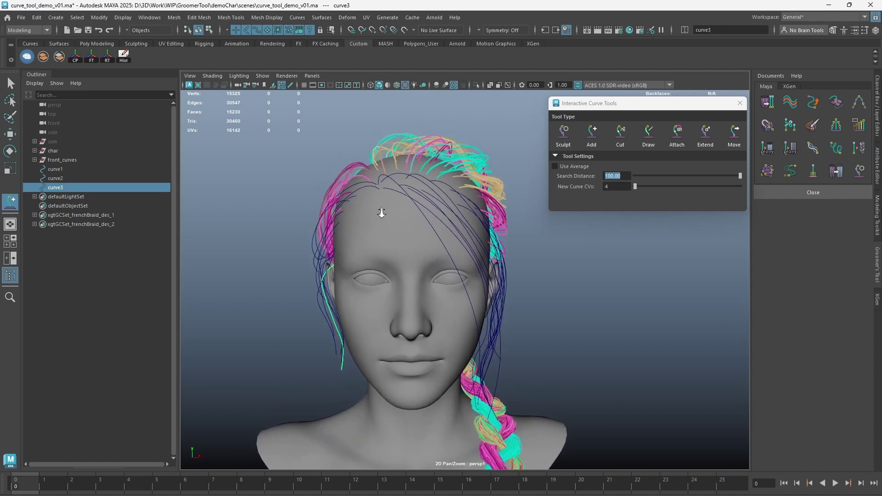
Step: Try adding a four-CV curve at the middle of the hairline, select its control vertices, and undo it
{"action": "right_click_drag", "start_coordinate": [381, 212], "coordinate": [393, 207], "text": "alt"}
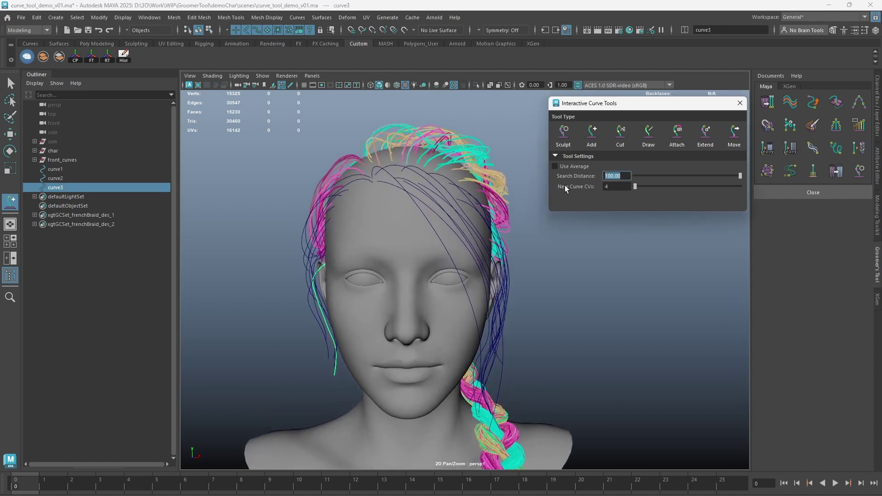
{"action": "left_click_drag", "start_coordinate": [398, 192], "coordinate": [379, 197], "text": "alt"}
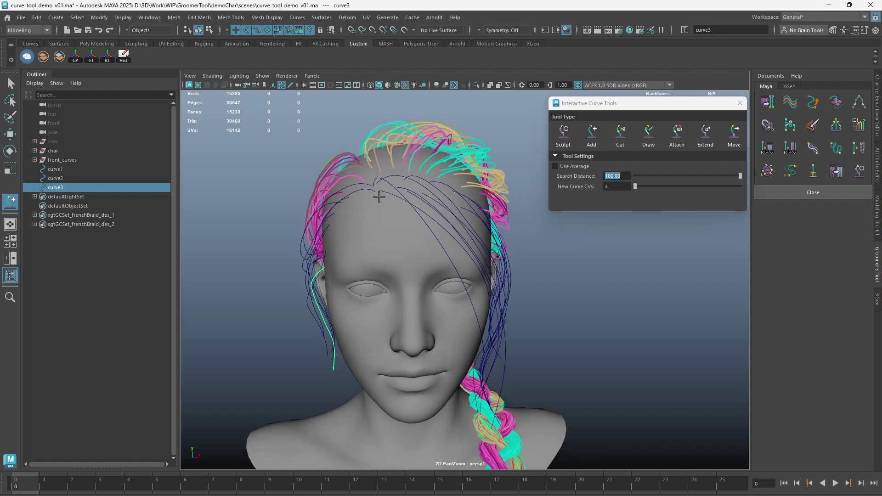
{"action": "left_click", "coordinate": [376, 199]}
{"action": "key", "text": "w"}
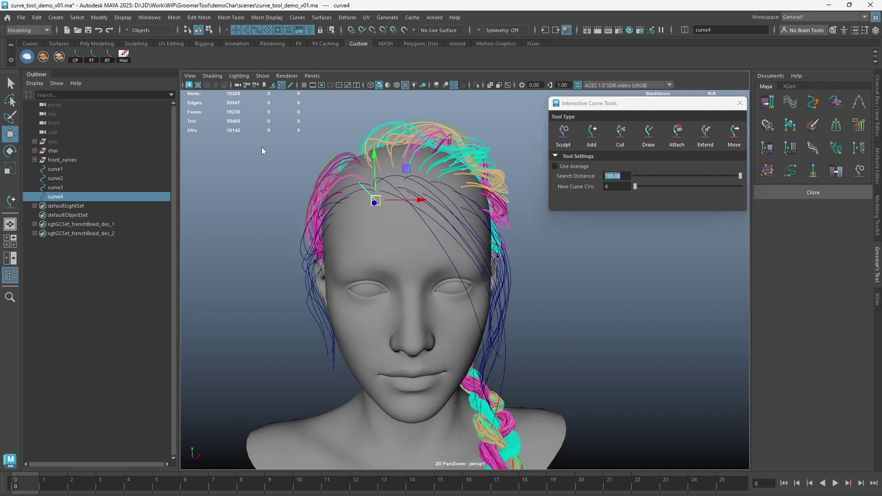
{"action": "right_click_drag", "start_coordinate": [262, 149], "coordinate": [240, 146]}
{"action": "left_click_drag", "start_coordinate": [343, 167], "coordinate": [402, 209]}
{"action": "key", "text": "ctrl+z"}
{"action": "key", "text": "ctrl+z"}
{"action": "key", "text": "ctrl+z"}
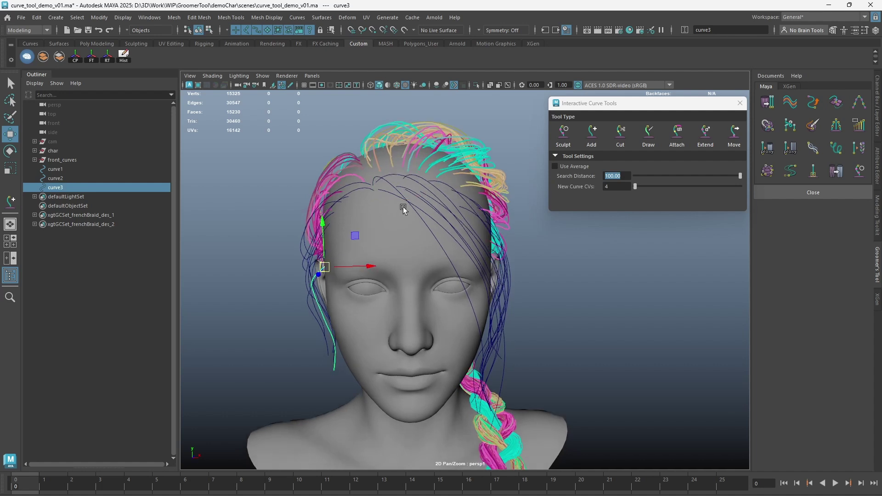
Step: Try adding a mid-hairline curve with New Curve CVs set to 100, show its control vertices, and undo it
{"action": "left_click", "coordinate": [592, 144]}
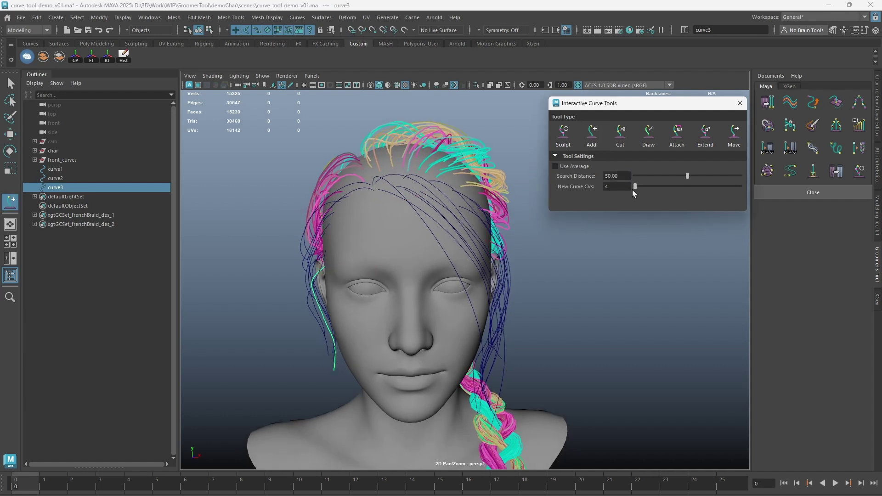
{"action": "left_click", "coordinate": [614, 187]}
{"action": "left_click_drag", "start_coordinate": [376, 197], "coordinate": [379, 204], "text": "alt"}
{"action": "left_click", "coordinate": [377, 204]}
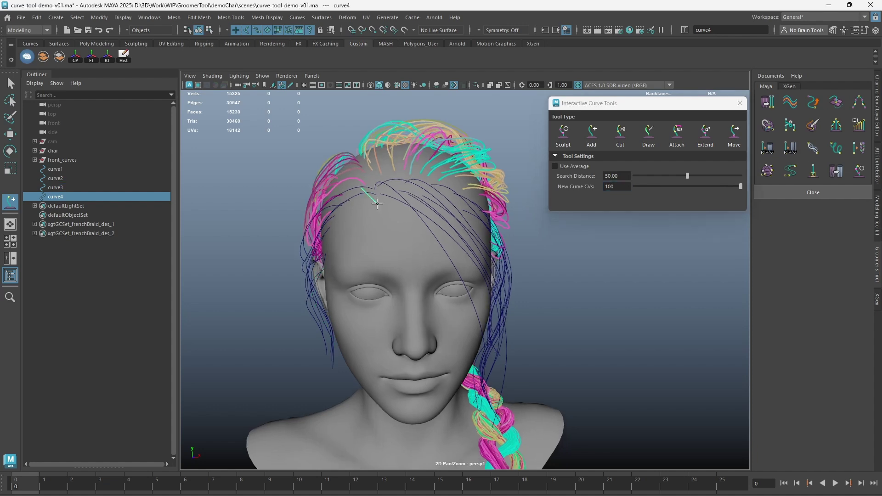
{"action": "key", "text": "w"}
{"action": "right_click_drag", "start_coordinate": [265, 169], "coordinate": [207, 162]}
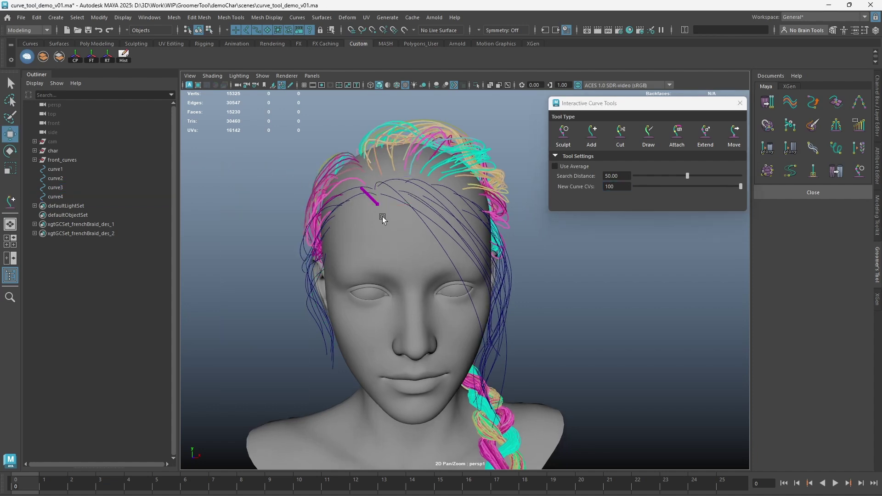
{"action": "left_click_drag", "start_coordinate": [383, 217], "coordinate": [389, 186], "text": "alt"}
{"action": "left_click_drag", "start_coordinate": [395, 149], "coordinate": [326, 208]}
{"action": "key", "text": "ctrl+z"}
{"action": "key", "text": "ctrl+z"}
{"action": "key", "text": "ctrl+z"}
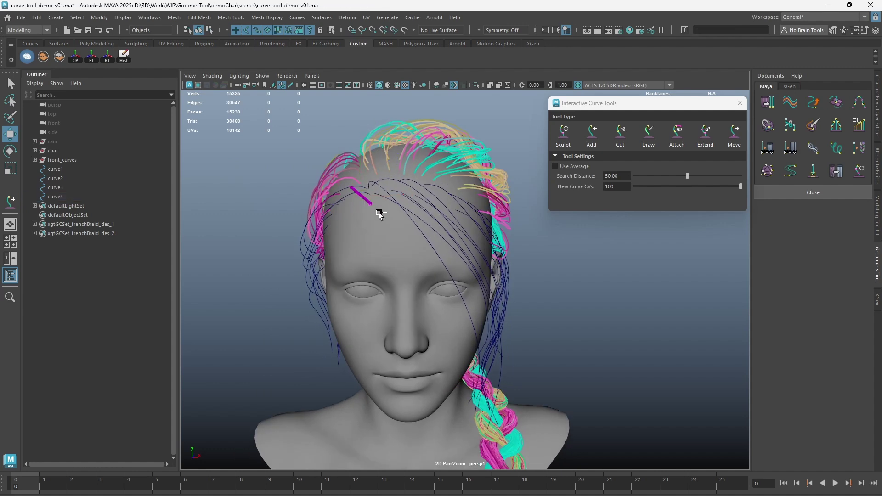
Step: Try adding a mid-hairline curve with New Curve CVs set to 26, show its control vertices, and undo it
{"action": "left_click_drag", "start_coordinate": [669, 186], "coordinate": [659, 186]}
{"action": "left_click", "coordinate": [588, 136]}
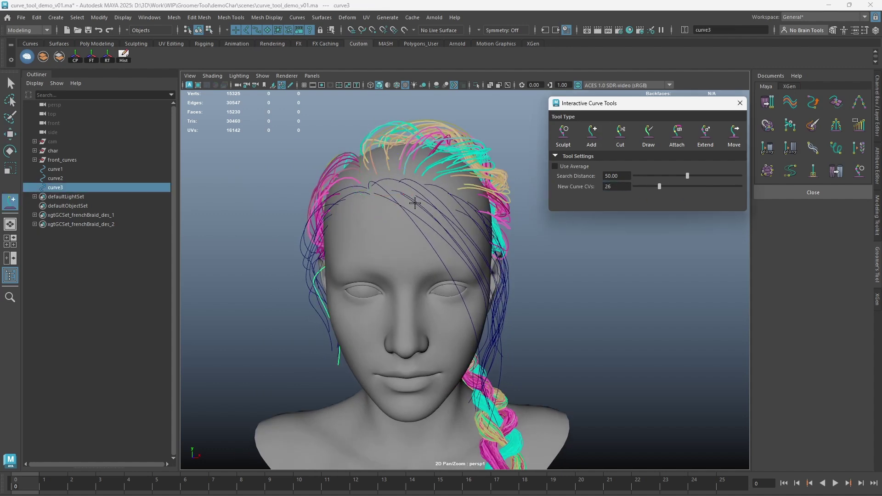
{"action": "left_click", "coordinate": [384, 211]}
{"action": "key", "text": "w"}
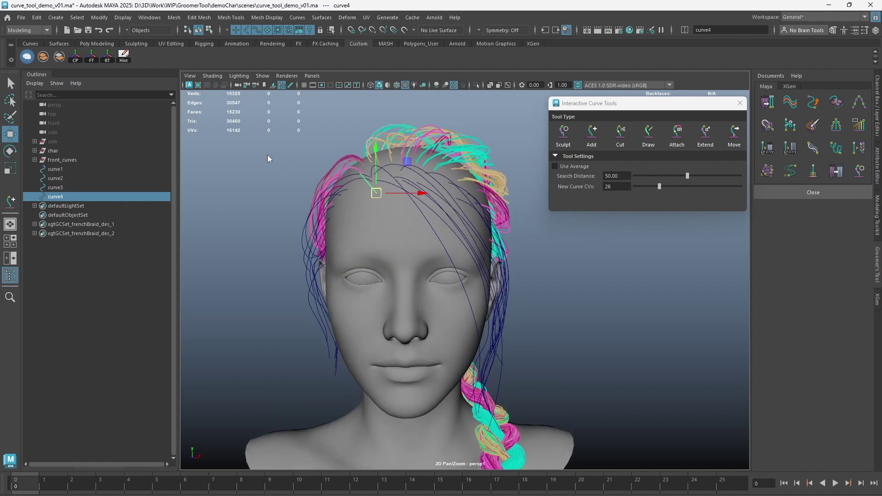
{"action": "right_click_drag", "start_coordinate": [268, 155], "coordinate": [192, 143]}
{"action": "left_click_drag", "start_coordinate": [351, 176], "coordinate": [349, 157], "text": "alt"}
{"action": "left_click_drag", "start_coordinate": [408, 205], "coordinate": [379, 208]}
{"action": "key", "text": "ctrl+z"}
{"action": "key", "text": "ctrl+z"}
{"action": "key", "text": "ctrl+z"}
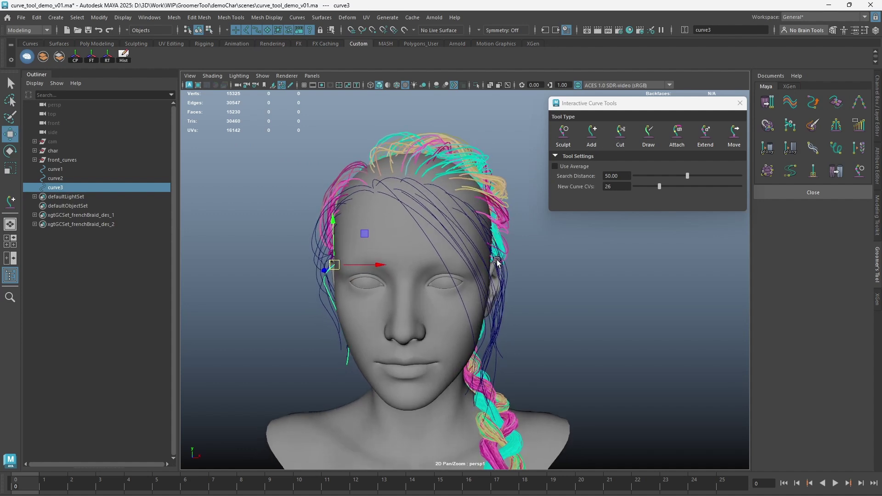
Step: Select the longest curve below the jaw (front_curve1) and shorten its tip with the Cut tool
{"action": "left_click_drag", "start_coordinate": [496, 261], "coordinate": [407, 262], "text": "alt"}
{"action": "middle_click_drag", "start_coordinate": [378, 369], "coordinate": [374, 298], "text": "alt"}
{"action": "right_click_drag", "start_coordinate": [374, 298], "coordinate": [445, 303], "text": "alt"}
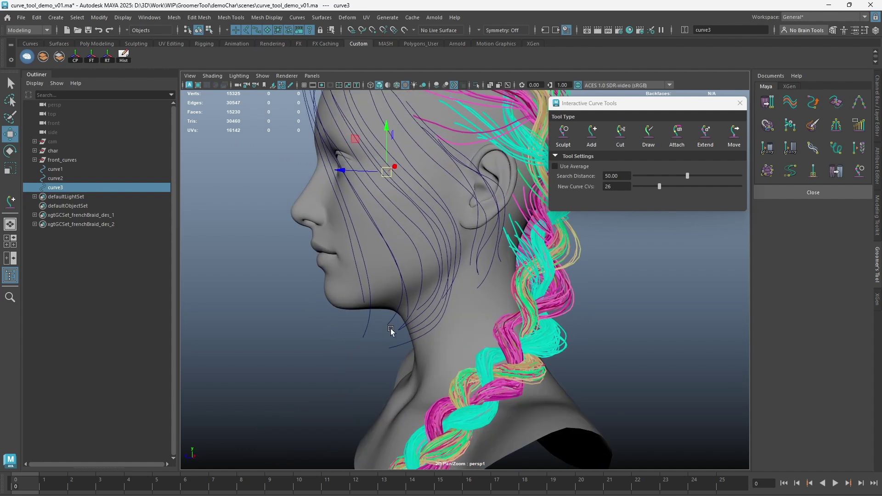
{"action": "left_click", "coordinate": [399, 350]}
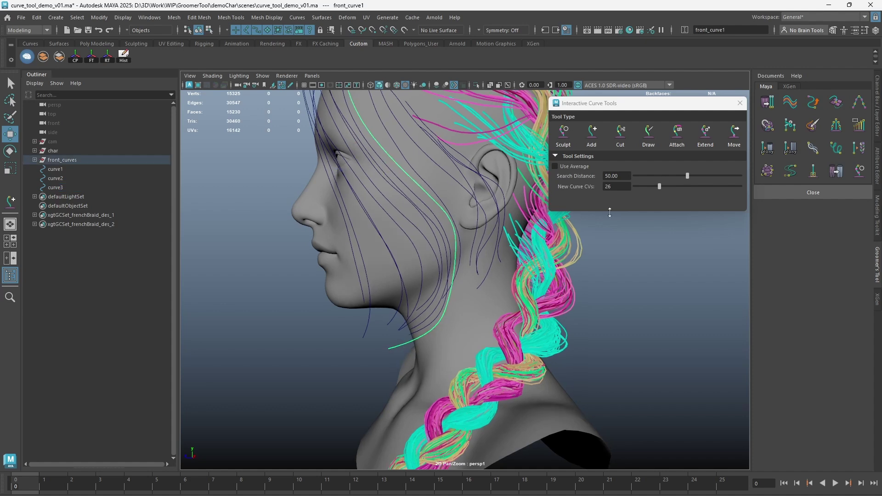
{"action": "left_click", "coordinate": [621, 134]}
{"action": "left_click", "coordinate": [394, 351]}
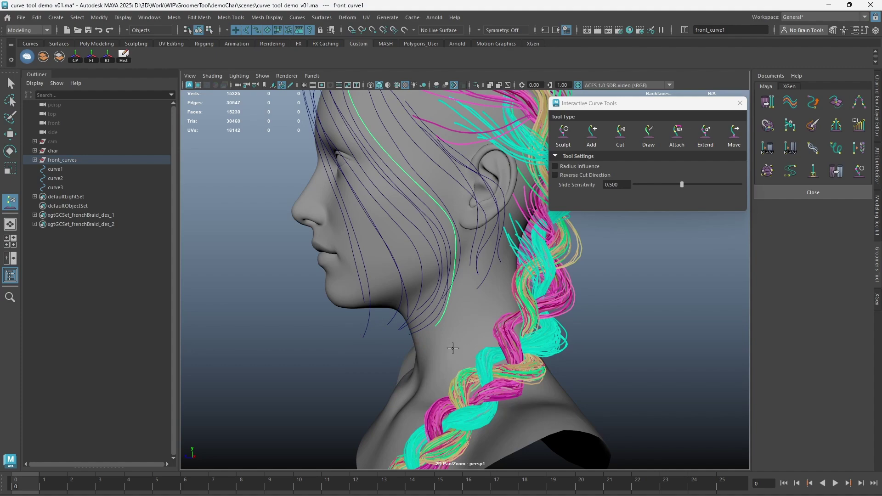
Step: Select the front hair curves on both sides of the face together, including curve1 and curve3
{"action": "key", "text": "w"}
{"action": "mouse_move", "coordinate": [390, 298]}
{"action": "left_mouse_down"}
{"action": "mouse_move", "coordinate": [463, 334]}
{"action": "mouse_move", "coordinate": [540, 314]}
{"action": "mouse_move", "coordinate": [408, 321]}
{"action": "mouse_move", "coordinate": [487, 324]}
{"action": "left_mouse_up"}
{"action": "key", "text": "y"}
{"action": "left_click_drag", "start_coordinate": [447, 303], "coordinate": [445, 261], "text": "alt"}
{"action": "key", "text": "w"}
{"action": "left_click_drag", "start_coordinate": [419, 227], "coordinate": [264, 328]}
{"action": "left_click_drag", "start_coordinate": [321, 293], "coordinate": [420, 293], "text": "alt"}
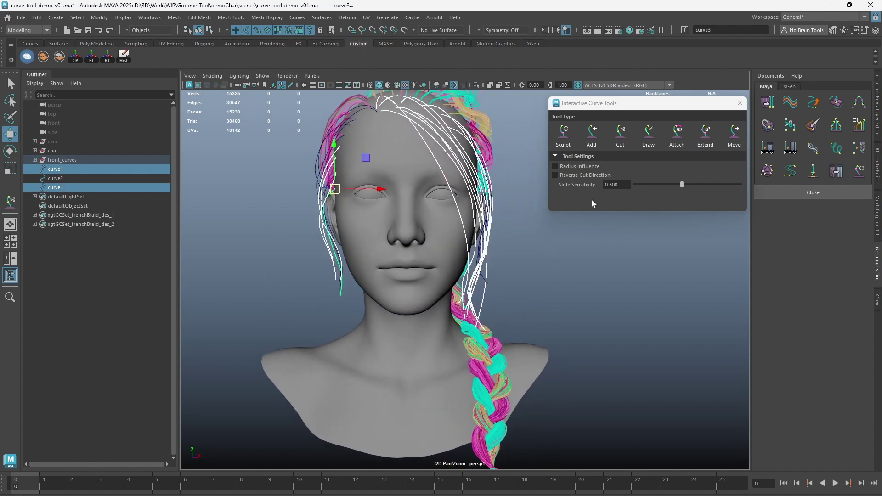
Step: Try shortening all the selected curves together with the Cut tool at a Slide Sensitivity of 0.500
{"action": "left_click", "coordinate": [621, 142]}
{"action": "left_click_drag", "start_coordinate": [467, 210], "coordinate": [474, 226], "text": "alt"}
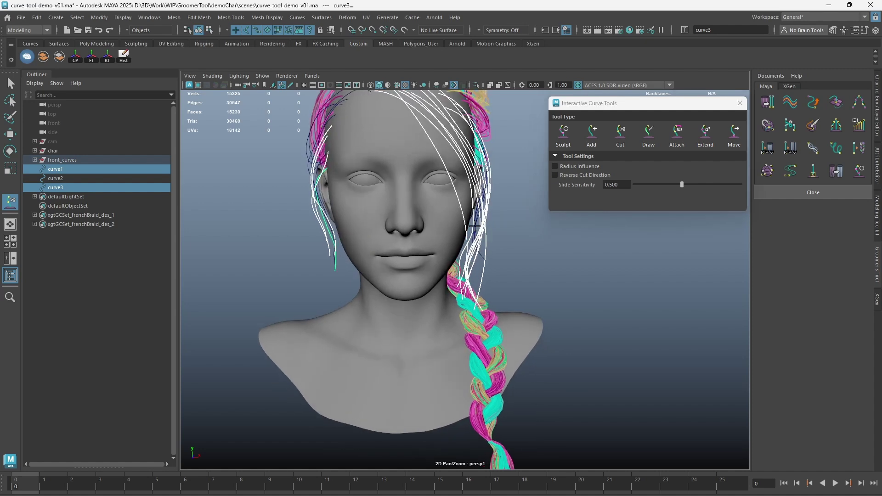
{"action": "mouse_move", "coordinate": [478, 268]}
{"action": "left_mouse_down", "text": "alt"}
{"action": "mouse_move", "coordinate": [471, 271]}
{"action": "mouse_move", "coordinate": [633, 264]}
{"action": "mouse_move", "coordinate": [602, 262]}
{"action": "left_mouse_up", "text": "alt"}
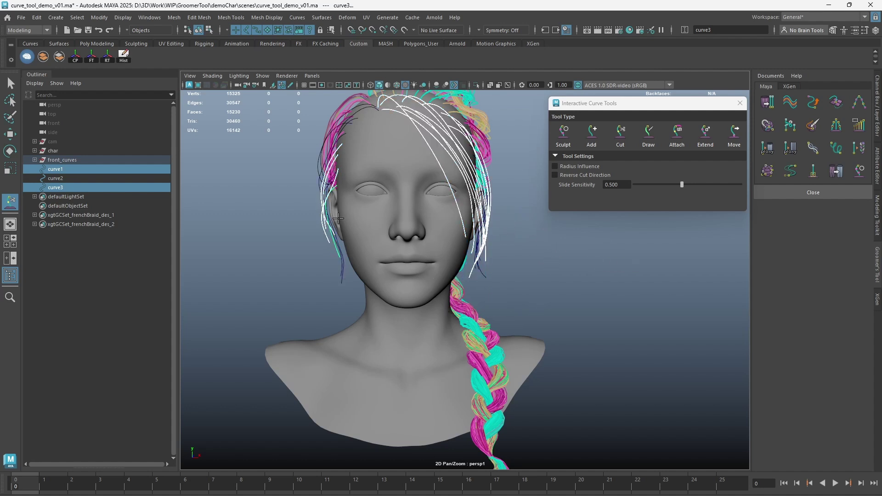
Step: Enable Radius Influence for the Cut tool and try trimming the curve ends inside the brush near the braid
{"action": "left_click", "coordinate": [572, 165]}
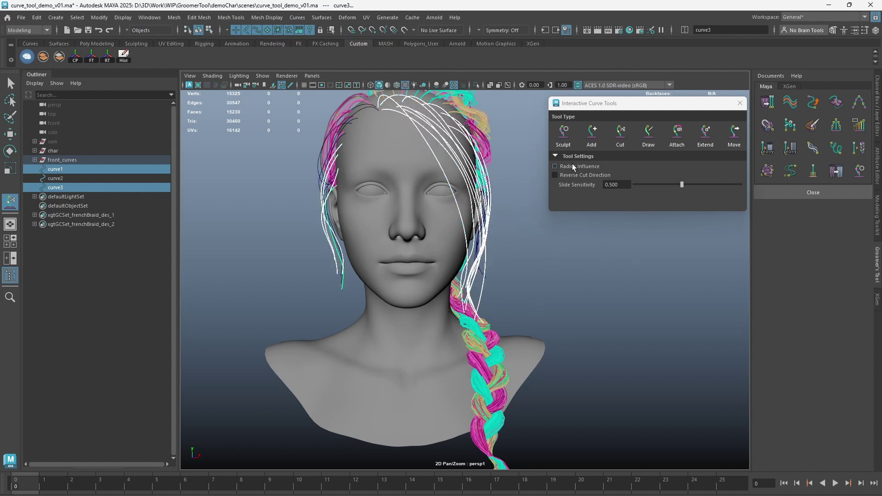
{"action": "left_click_drag", "start_coordinate": [475, 297], "coordinate": [584, 294]}
{"action": "mouse_move", "coordinate": [501, 273]}
{"action": "left_mouse_down", "text": "alt"}
{"action": "mouse_move", "coordinate": [449, 270]}
{"action": "mouse_move", "coordinate": [449, 294]}
{"action": "mouse_move", "coordinate": [555, 295]}
{"action": "left_mouse_up", "text": "alt"}
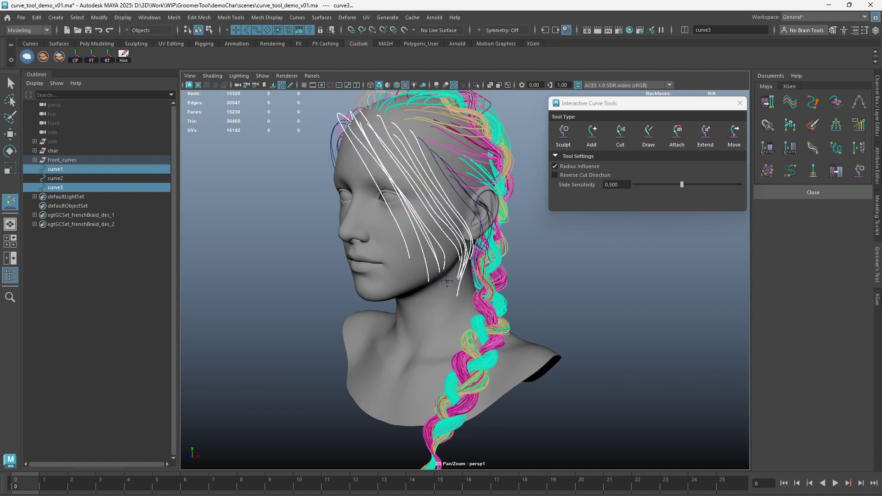
{"action": "left_click_drag", "start_coordinate": [474, 275], "coordinate": [516, 280], "text": "alt"}
Step: Enable Reverse Cut Direction for the Cut tool and try trimming the selected curves from their roots along the hairline
{"action": "mouse_move", "coordinate": [345, 274]}
{"action": "left_mouse_down", "text": "alt"}
{"action": "mouse_move", "coordinate": [363, 276]}
{"action": "mouse_move", "coordinate": [339, 284]}
{"action": "mouse_move", "coordinate": [459, 292]}
{"action": "mouse_move", "coordinate": [458, 254]}
{"action": "left_mouse_up", "text": "alt"}
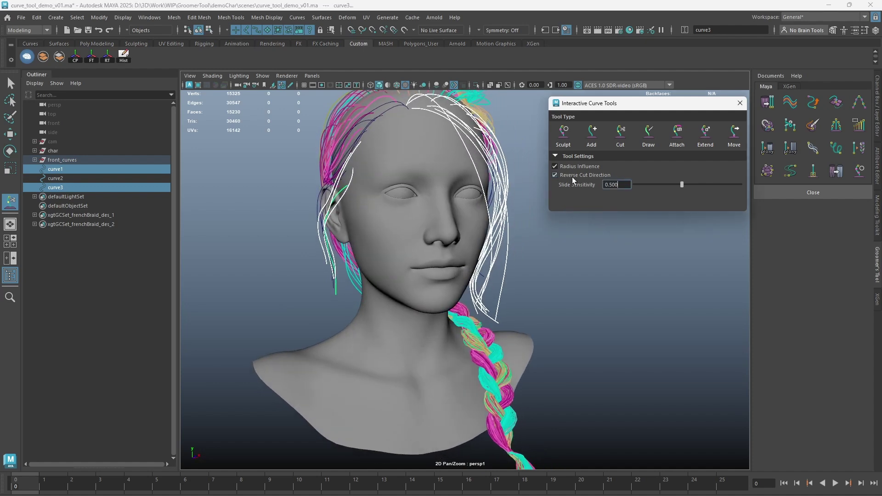
{"action": "left_click", "coordinate": [360, 148]}
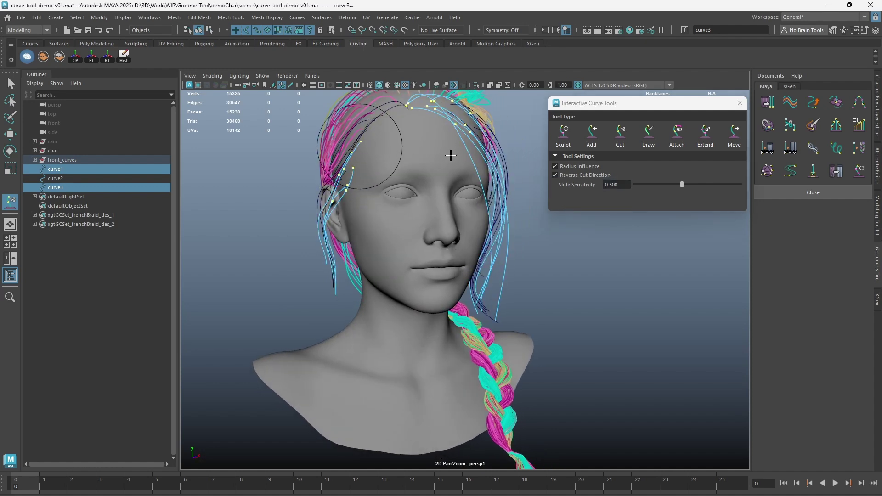
{"action": "left_click_drag", "start_coordinate": [451, 155], "coordinate": [463, 156]}
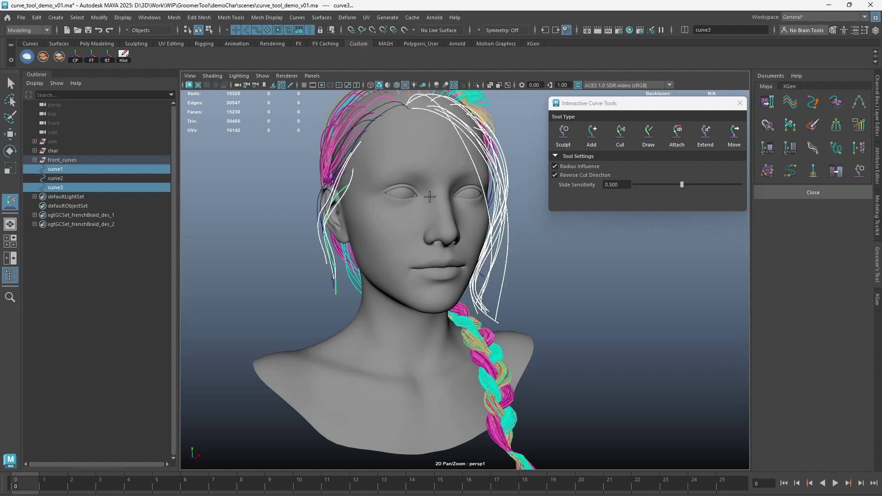
{"action": "left_click_drag", "start_coordinate": [429, 197], "coordinate": [357, 198], "text": "alt"}
{"action": "key", "text": "w"}
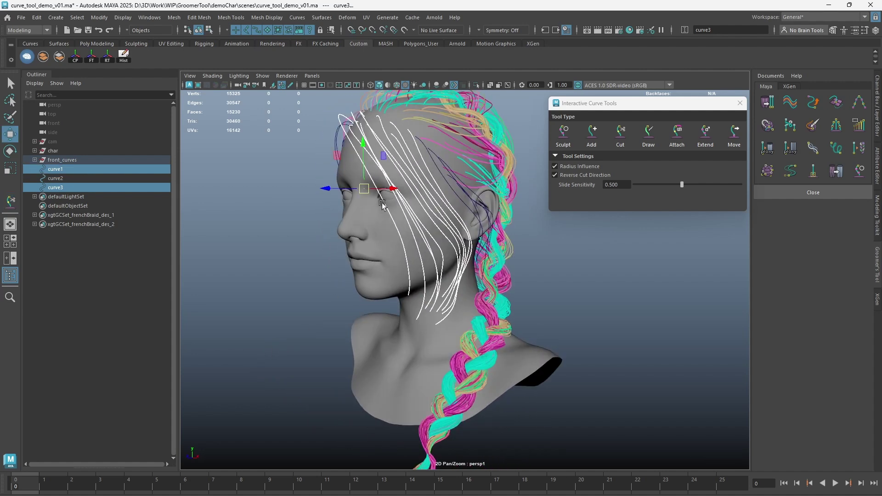
Step: Select the front curve running past the eye (front_curve22) and reactivate the Cut tool with Reverse Cut Direction and Radius Influence off
{"action": "left_click", "coordinate": [380, 202]}
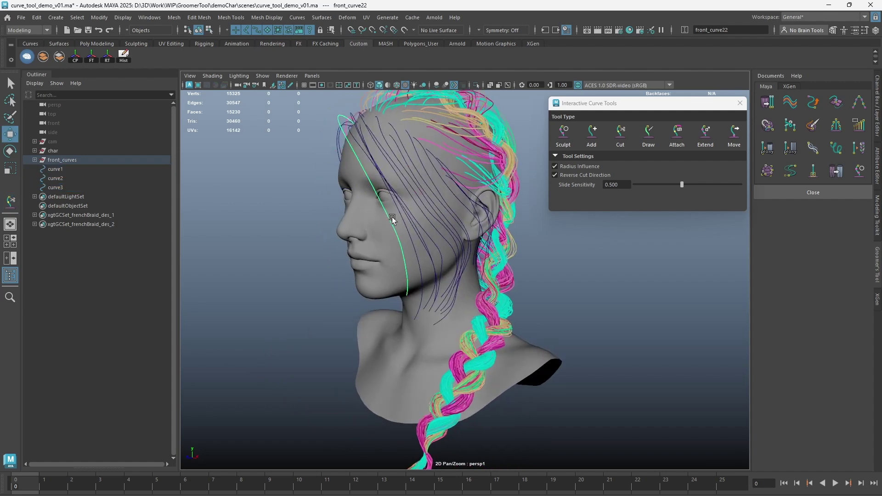
{"action": "left_click", "coordinate": [593, 177]}
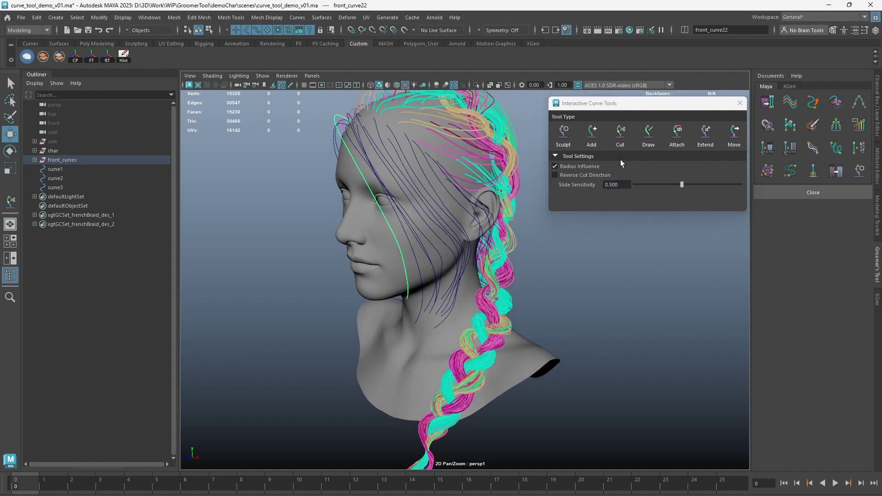
{"action": "left_click", "coordinate": [620, 138]}
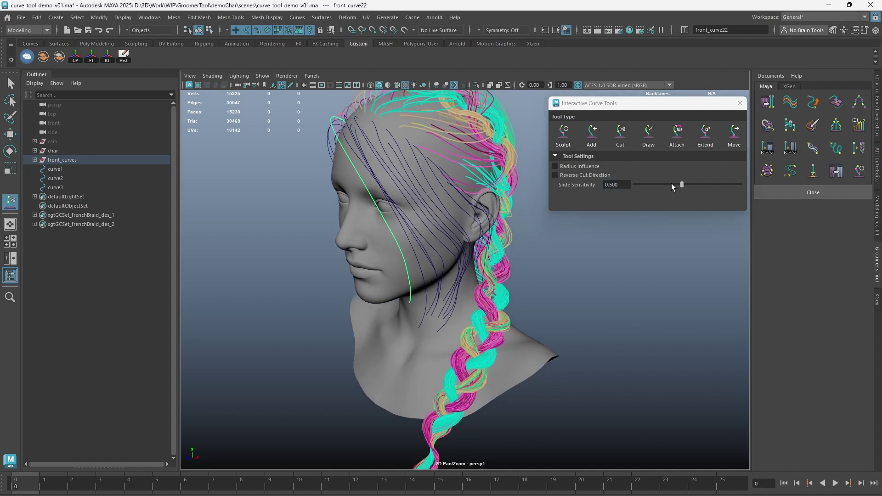
Step: Try shortening the selected curve with the Cut tool at Slide Sensitivity values such as 1.000 and 0.787, undoing the cut
{"action": "left_click_drag", "start_coordinate": [681, 183], "coordinate": [750, 186]}
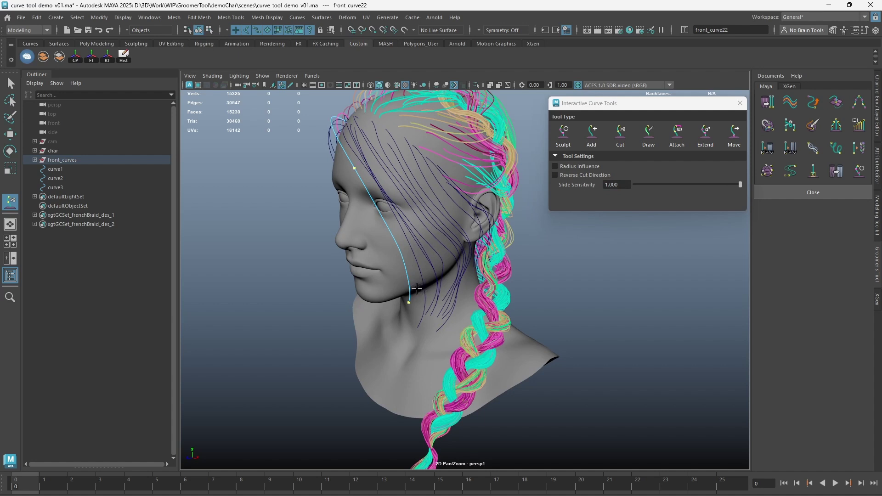
{"action": "left_click_drag", "start_coordinate": [740, 184], "coordinate": [717, 186]}
{"action": "left_click_drag", "start_coordinate": [506, 289], "coordinate": [612, 284]}
{"action": "left_click_drag", "start_coordinate": [643, 185], "coordinate": [699, 188]}
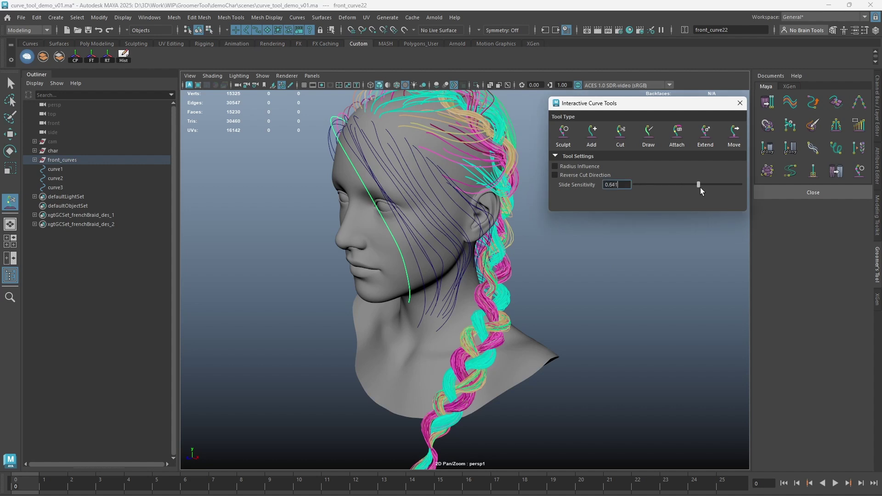
{"action": "left_click_drag", "start_coordinate": [421, 284], "coordinate": [585, 287]}
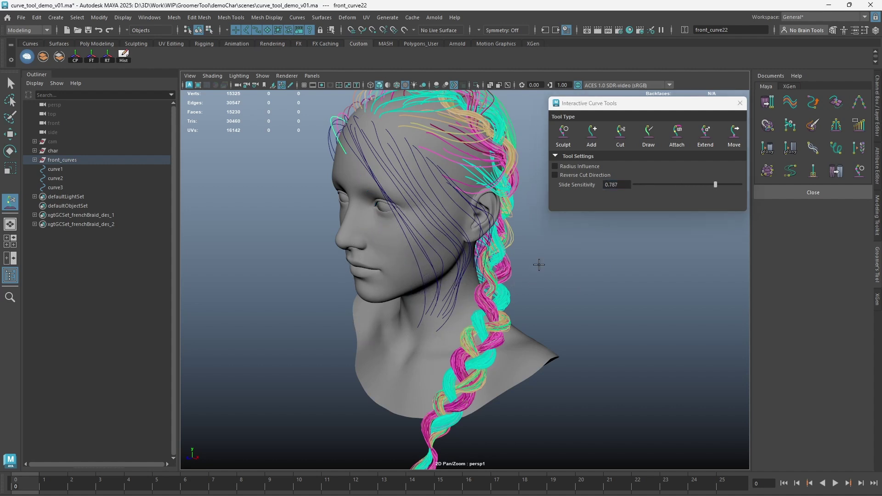
{"action": "key", "text": "ctrl+z"}
Step: Set the Cut tool's Slide Sensitivity to 0.945, test a cut on the same curve and undo it
{"action": "left_click_drag", "start_coordinate": [718, 185], "coordinate": [728, 184]}
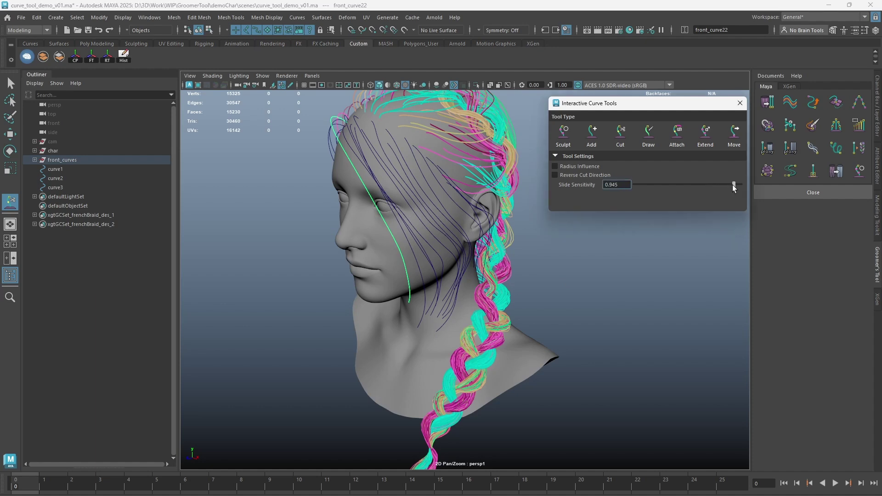
{"action": "left_click_drag", "start_coordinate": [418, 283], "coordinate": [467, 250]}
{"action": "key", "text": "ctrl+z"}
{"action": "key", "text": "w"}
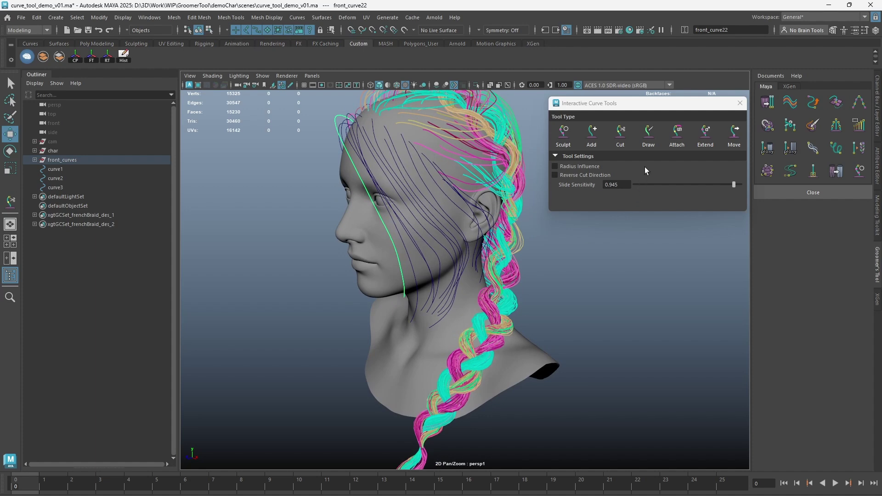
Step: Draw five short curves on the forehead below the hairline with the Draw tool, using a Rebuild CV Count of 12
{"action": "left_click", "coordinate": [648, 133]}
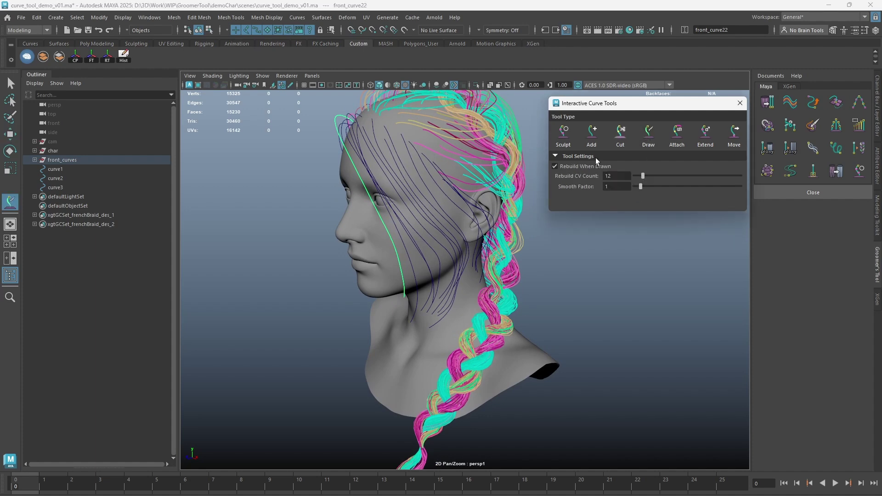
{"action": "mouse_move", "coordinate": [430, 195]}
{"action": "left_mouse_down", "text": "alt"}
{"action": "mouse_move", "coordinate": [393, 196]}
{"action": "mouse_move", "coordinate": [465, 180]}
{"action": "left_mouse_up", "text": "alt"}
{"action": "key", "text": "ctrl+z"}
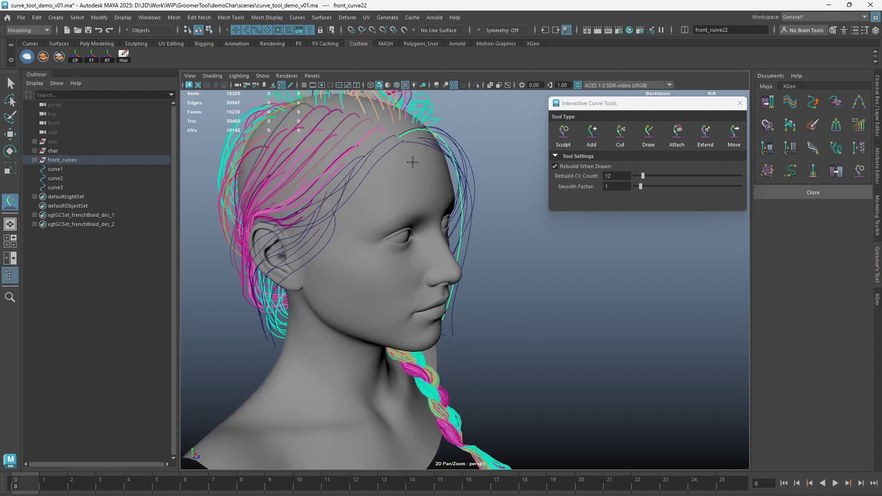
{"action": "mouse_move", "coordinate": [415, 154]}
{"action": "left_mouse_down"}
{"action": "mouse_move", "coordinate": [430, 154]}
{"action": "mouse_move", "coordinate": [458, 178]}
{"action": "mouse_move", "coordinate": [439, 189]}
{"action": "mouse_move", "coordinate": [410, 168]}
{"action": "mouse_move", "coordinate": [436, 189]}
{"action": "mouse_move", "coordinate": [478, 151]}
{"action": "left_mouse_up"}
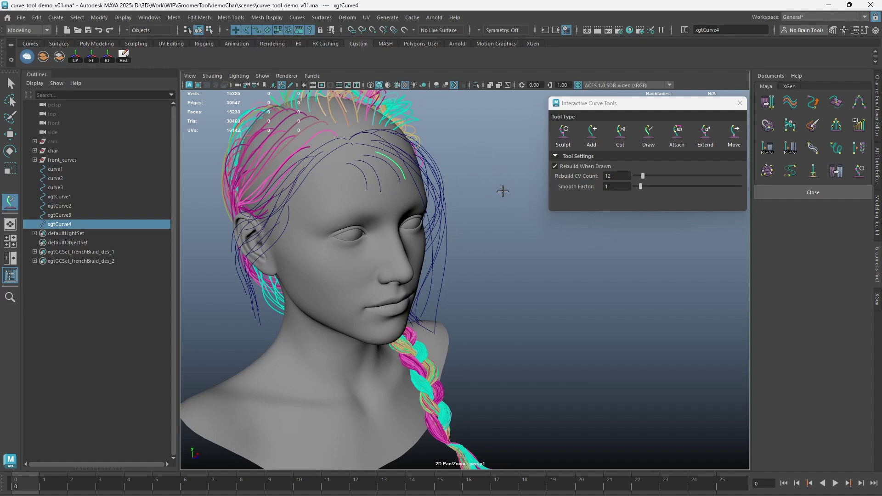
{"action": "mouse_move", "coordinate": [502, 191]}
{"action": "left_mouse_down", "text": "alt"}
{"action": "mouse_move", "coordinate": [466, 236]}
{"action": "mouse_move", "coordinate": [373, 162]}
{"action": "mouse_move", "coordinate": [408, 202]}
{"action": "mouse_move", "coordinate": [446, 206]}
{"action": "mouse_move", "coordinate": [407, 202]}
{"action": "mouse_move", "coordinate": [412, 195]}
{"action": "left_mouse_up", "text": "alt"}
{"action": "key", "text": "w"}
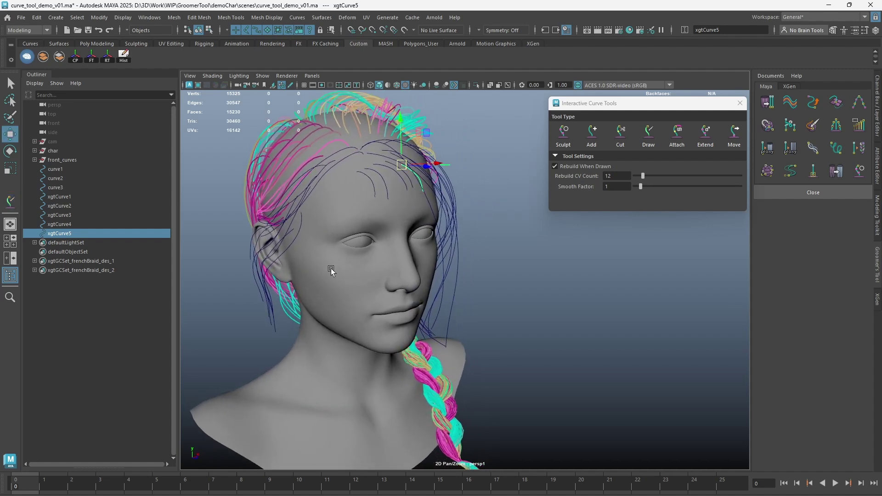
Step: Select curve3 behind the ear and extend it from its tip down the neck with the Draw tool
{"action": "left_click_drag", "start_coordinate": [334, 264], "coordinate": [367, 260], "text": "alt"}
{"action": "left_click", "coordinate": [344, 266]}
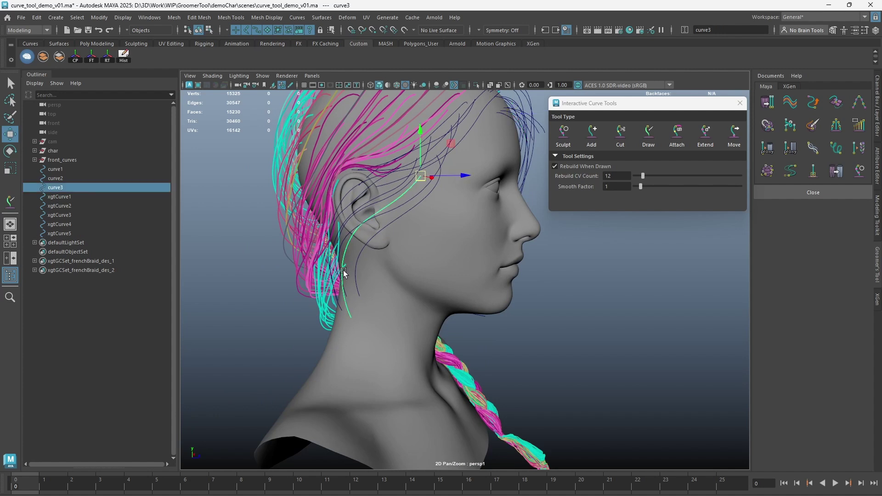
{"action": "middle_click_drag", "start_coordinate": [344, 272], "coordinate": [374, 262], "text": "alt"}
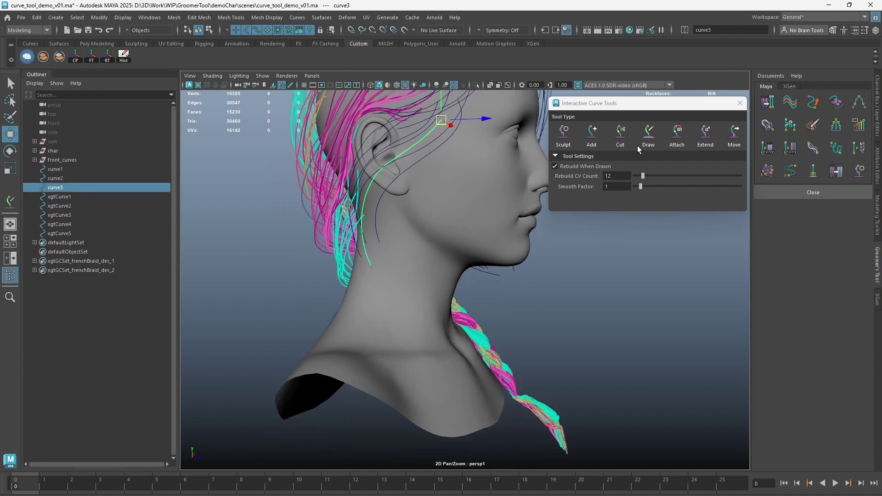
{"action": "left_click", "coordinate": [648, 133]}
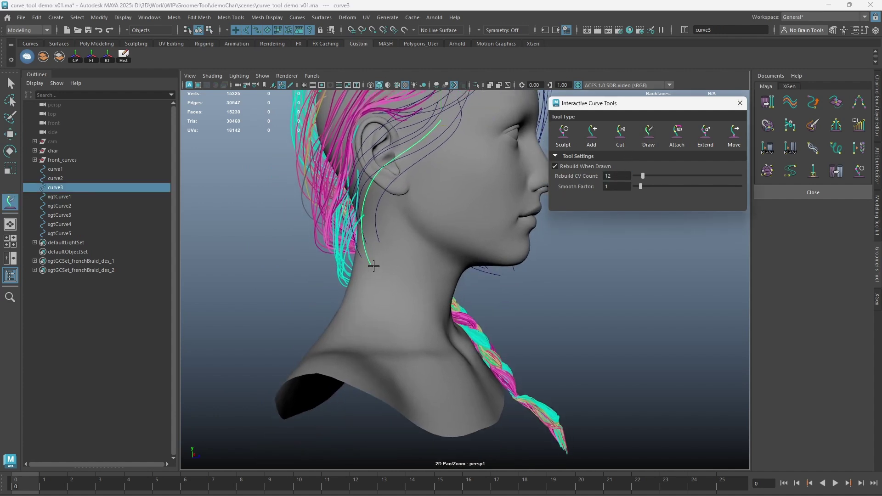
{"action": "left_click_drag", "start_coordinate": [372, 266], "coordinate": [377, 277]}
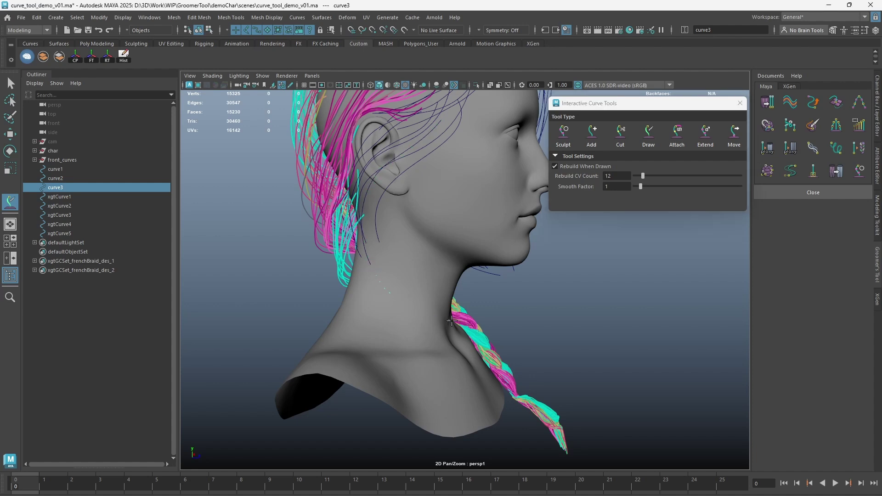
{"action": "left_click_drag", "start_coordinate": [452, 320], "coordinate": [383, 322]}
{"action": "mouse_move", "coordinate": [309, 294]}
{"action": "left_mouse_down"}
{"action": "mouse_move", "coordinate": [324, 365]}
{"action": "mouse_move", "coordinate": [291, 377]}
{"action": "mouse_move", "coordinate": [363, 316]}
{"action": "mouse_move", "coordinate": [423, 319]}
{"action": "mouse_move", "coordinate": [418, 276]}
{"action": "left_mouse_up"}
{"action": "key", "text": "w"}
Step: Select two neighbouring front curves by the ear and extend both down the neck onto the chest with the Draw tool
{"action": "left_click", "coordinate": [418, 224]}
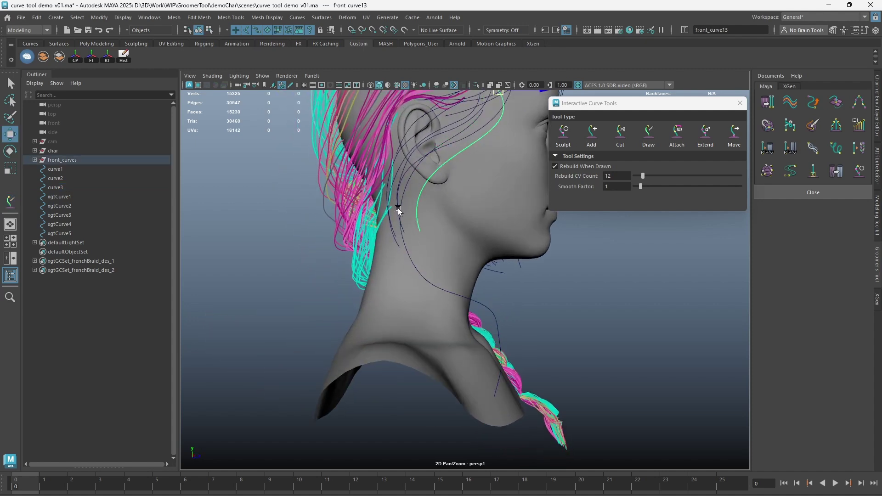
{"action": "left_click", "coordinate": [397, 208], "text": "shift"}
{"action": "mouse_move", "coordinate": [409, 220]}
{"action": "left_mouse_down", "text": "alt"}
{"action": "mouse_move", "coordinate": [410, 241]}
{"action": "mouse_move", "coordinate": [434, 263]}
{"action": "left_mouse_up", "text": "alt"}
{"action": "left_click", "coordinate": [396, 218], "text": "shift"}
{"action": "left_click", "coordinate": [410, 234], "text": "shift"}
{"action": "key", "text": "ctrl+z"}
{"action": "left_click", "coordinate": [398, 232], "text": "shift"}
{"action": "key", "text": "y"}
{"action": "mouse_move", "coordinate": [476, 291]}
{"action": "left_mouse_down"}
{"action": "mouse_move", "coordinate": [462, 327]}
{"action": "mouse_move", "coordinate": [309, 292]}
{"action": "mouse_move", "coordinate": [316, 312]}
{"action": "left_mouse_up"}
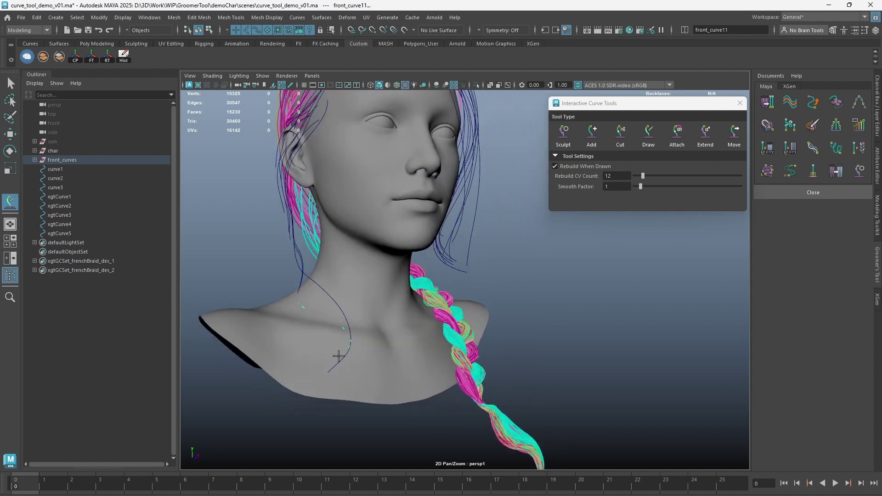
{"action": "left_click_drag", "start_coordinate": [339, 356], "coordinate": [325, 363]}
{"action": "left_click_drag", "start_coordinate": [366, 299], "coordinate": [338, 298], "text": "alt"}
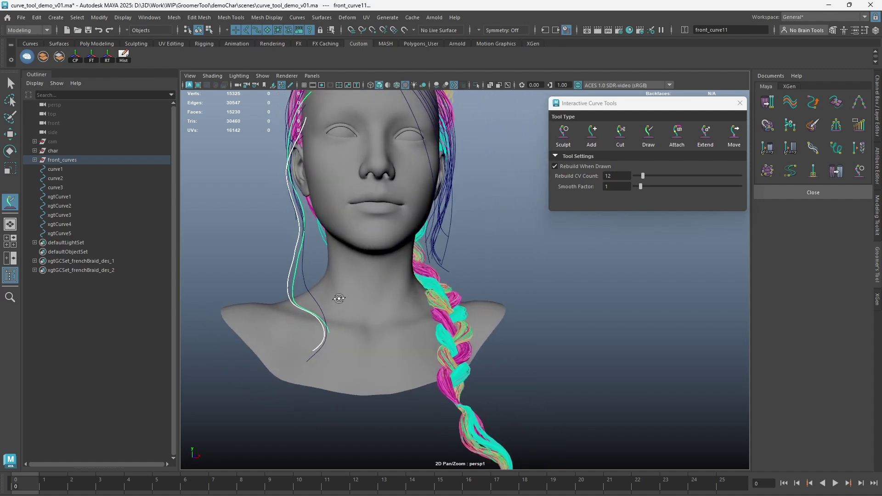
{"action": "middle_click_drag", "start_coordinate": [339, 298], "coordinate": [352, 336], "text": "alt"}
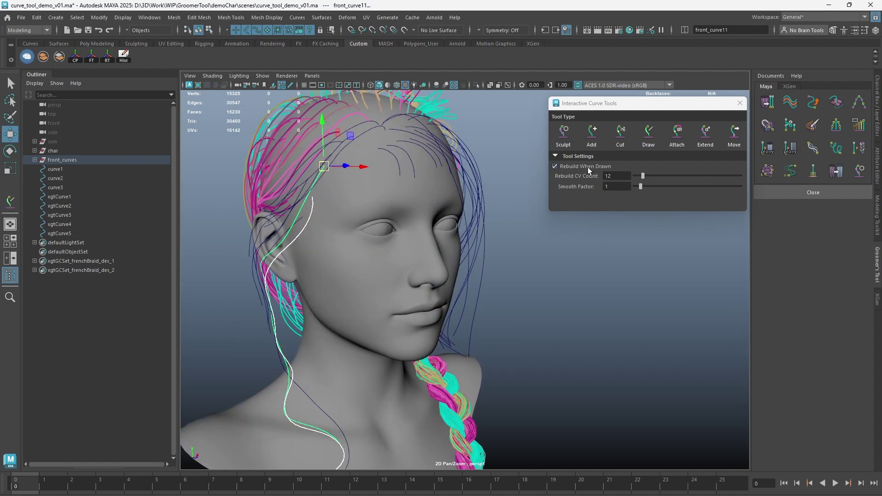
Step: Turn off Rebuild When Drawn, deselect everything and draw a test curve on the forehead with the Draw tool
{"action": "left_click", "coordinate": [587, 168]}
{"action": "left_click", "coordinate": [494, 173]}
{"action": "key", "text": "y"}
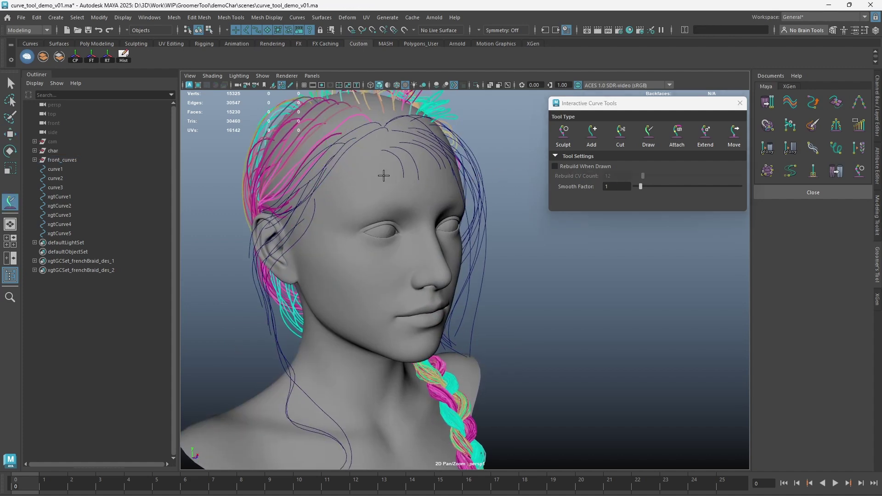
{"action": "left_click_drag", "start_coordinate": [387, 167], "coordinate": [403, 208]}
{"action": "key", "text": "w"}
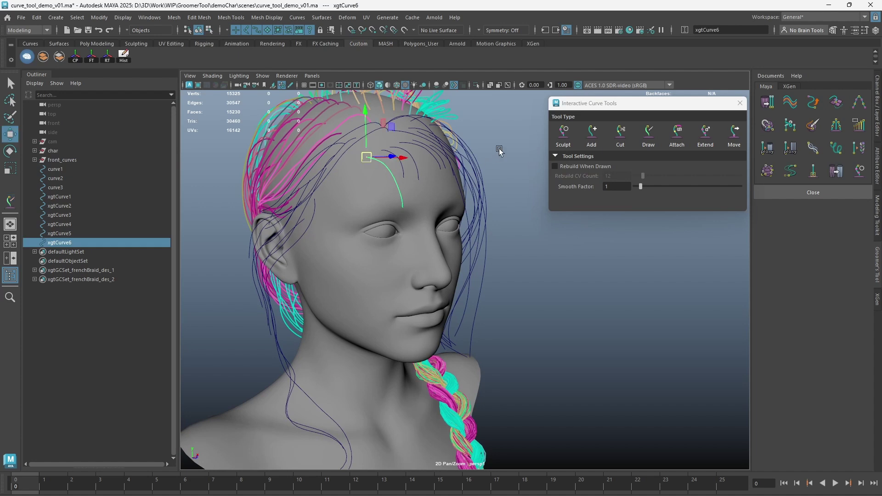
Step: Display and select all control vertices of the unrebuilt forehead curve to examine their density, then return to the whole curve
{"action": "right_click_drag", "start_coordinate": [440, 151], "coordinate": [428, 139]}
{"action": "left_click_drag", "start_coordinate": [429, 139], "coordinate": [336, 223]}
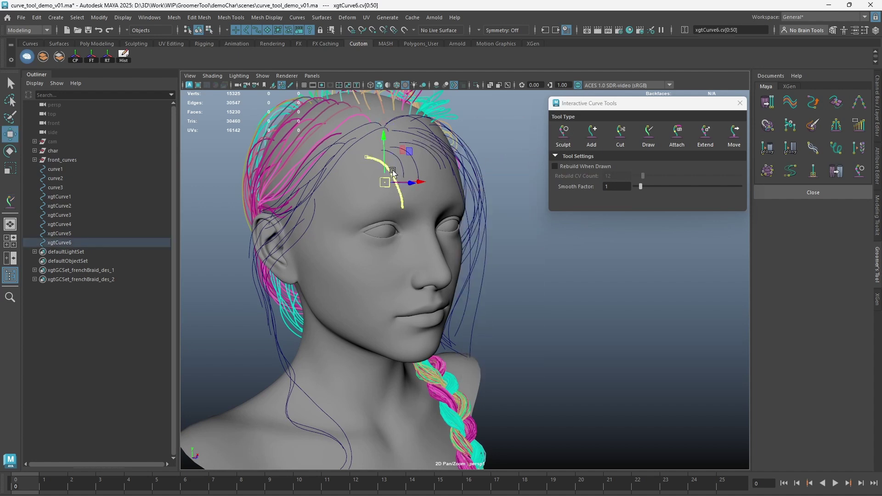
{"action": "left_click", "coordinate": [448, 178]}
{"action": "left_click", "coordinate": [439, 173]}
Step: Re-enable Rebuild When Drawn with a CV count of 12 and draw another test curve on the forehead
{"action": "left_click", "coordinate": [555, 167]}
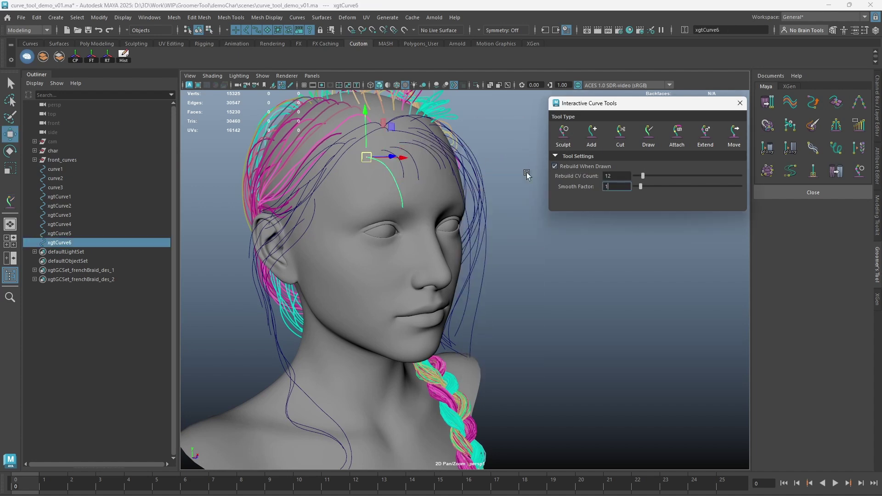
{"action": "mouse_move", "coordinate": [364, 156]}
{"action": "left_mouse_down", "text": "alt"}
{"action": "mouse_move", "coordinate": [386, 208]}
{"action": "mouse_move", "coordinate": [453, 182]}
{"action": "mouse_move", "coordinate": [407, 184]}
{"action": "mouse_move", "coordinate": [428, 177]}
{"action": "mouse_move", "coordinate": [441, 200]}
{"action": "mouse_move", "coordinate": [471, 179]}
{"action": "left_mouse_up", "text": "alt"}
{"action": "key", "text": "y"}
{"action": "key", "text": "ctrl+z"}
{"action": "key", "text": "w"}
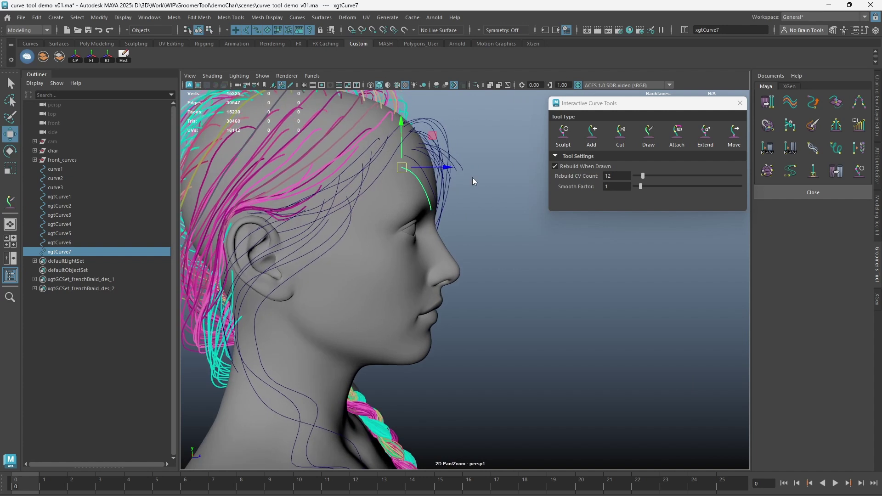
Step: Display the control vertices of the rebuilt test curve (xgtCurve7) to examine their spacing
{"action": "right_click_drag", "start_coordinate": [472, 178], "coordinate": [452, 177]}
{"action": "left_click_drag", "start_coordinate": [462, 153], "coordinate": [376, 212]}
{"action": "left_click", "coordinate": [444, 191]}
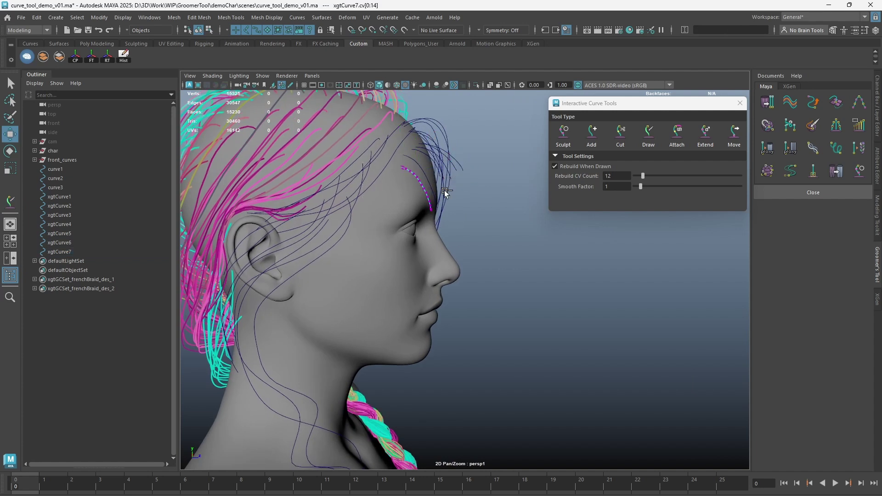
Step: Set the Rebuild CV Count to 8 and draw another test curve on the side of the forehead
{"action": "left_click_drag", "start_coordinate": [623, 177], "coordinate": [598, 177]}
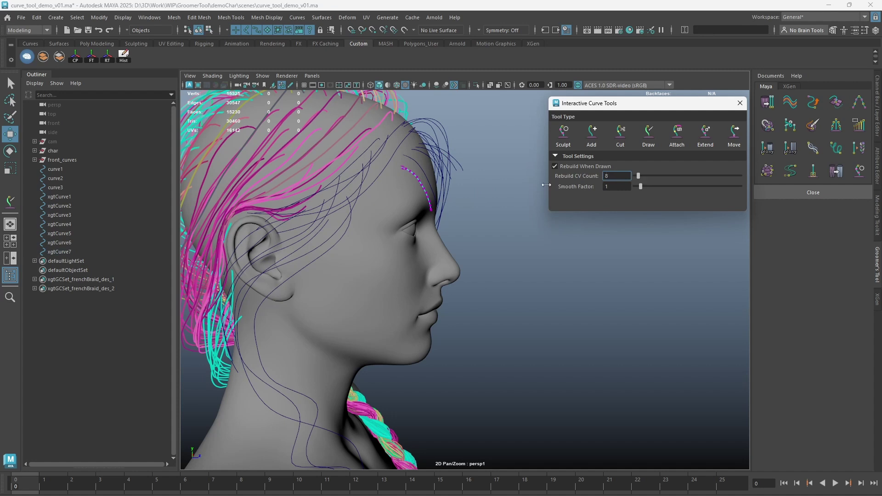
{"action": "left_click", "coordinate": [476, 182]}
{"action": "right_click_drag", "start_coordinate": [425, 177], "coordinate": [448, 171]}
{"action": "left_click_drag", "start_coordinate": [463, 180], "coordinate": [462, 183], "text": "alt"}
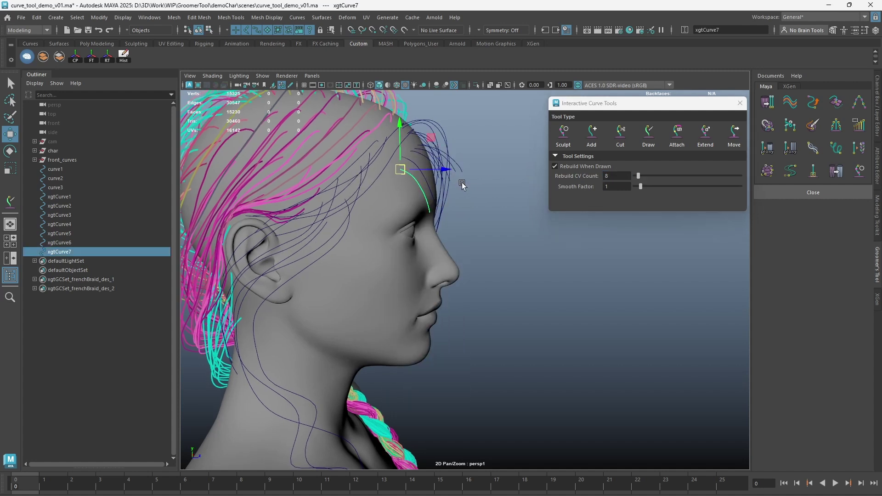
{"action": "key", "text": "y"}
{"action": "mouse_move", "coordinate": [392, 176]}
{"action": "left_mouse_down"}
{"action": "mouse_move", "coordinate": [423, 203]}
{"action": "mouse_move", "coordinate": [427, 226]}
{"action": "left_mouse_up"}
{"action": "key", "text": "w"}
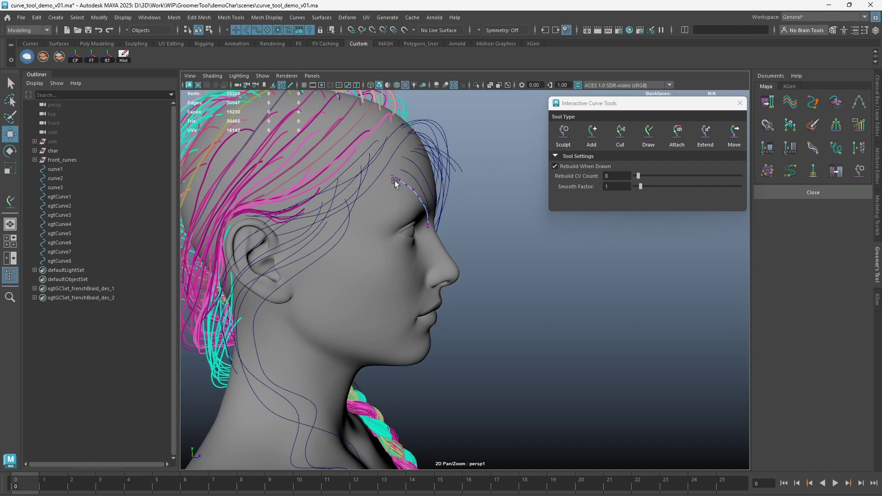
Step: Select the control vertices of the newest forehead curve to examine them, then undo back to object selection
{"action": "left_click_drag", "start_coordinate": [450, 161], "coordinate": [382, 234]}
{"action": "key", "text": "ctrl+z"}
{"action": "key", "text": "ctrl+z"}
Step: Delete the three test curves on the forehead (xgtCurve6, xgtCurve7 and xgtCurve8)
{"action": "left_click_drag", "start_coordinate": [462, 198], "coordinate": [437, 192], "text": "alt"}
{"action": "left_click", "coordinate": [367, 188], "text": "shift"}
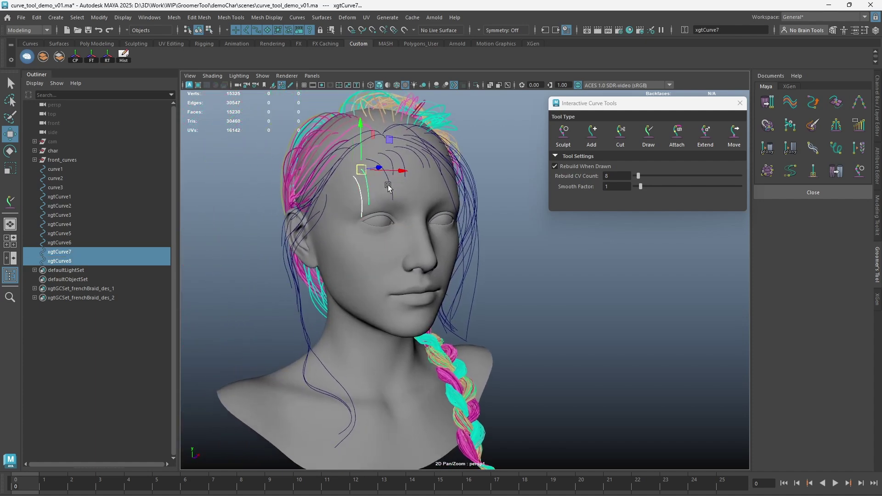
{"action": "key", "text": "Delete"}
{"action": "middle_click_drag", "start_coordinate": [401, 195], "coordinate": [413, 201], "text": "alt"}
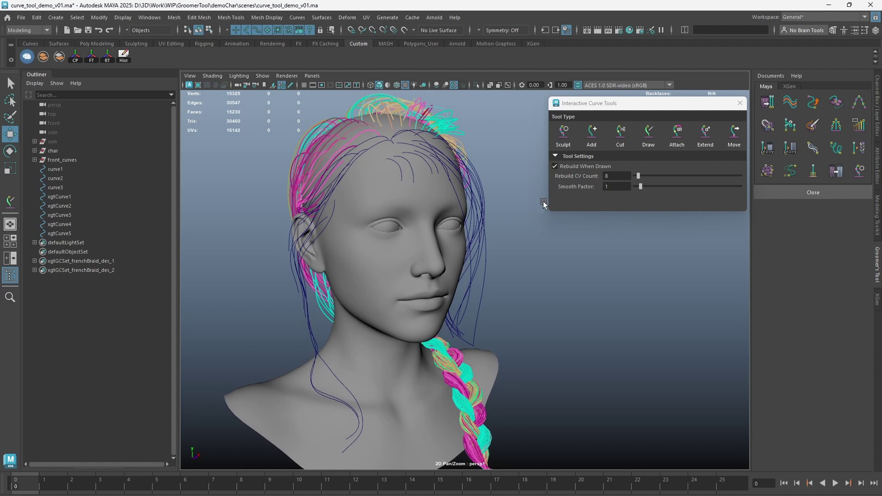
Step: Draw a spiral test curve from the forehead with Rebuild CV Count 12 and Smooth Factor 1, then undo it
{"action": "left_click_drag", "start_coordinate": [626, 188], "coordinate": [588, 189]}
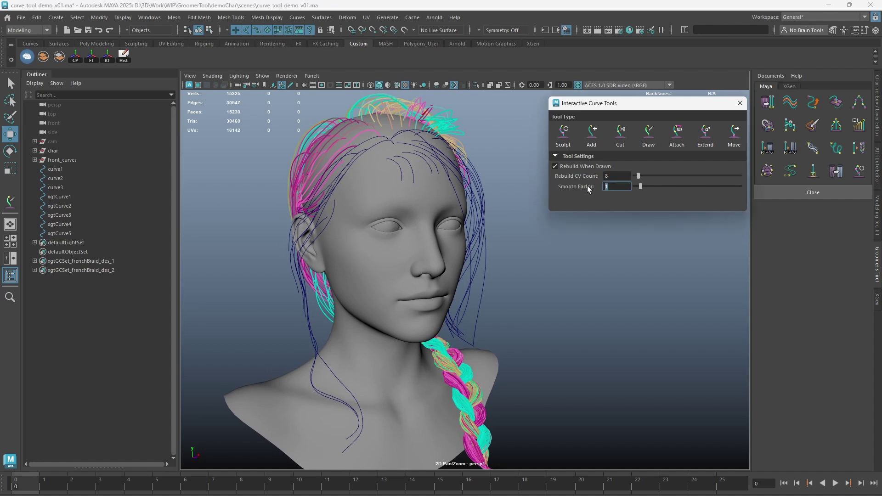
{"action": "left_click", "coordinate": [647, 142]}
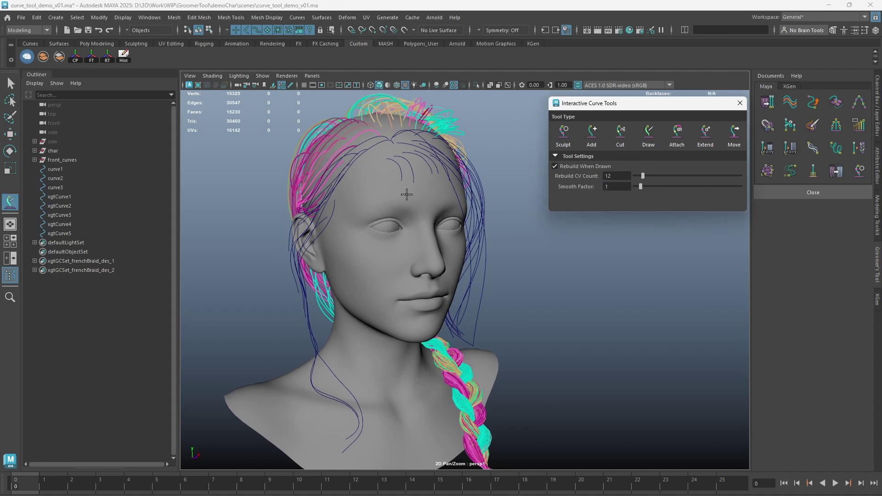
{"action": "mouse_move", "coordinate": [408, 196]}
{"action": "left_mouse_down", "text": "alt"}
{"action": "mouse_move", "coordinate": [448, 193]}
{"action": "mouse_move", "coordinate": [409, 189]}
{"action": "left_mouse_up", "text": "alt"}
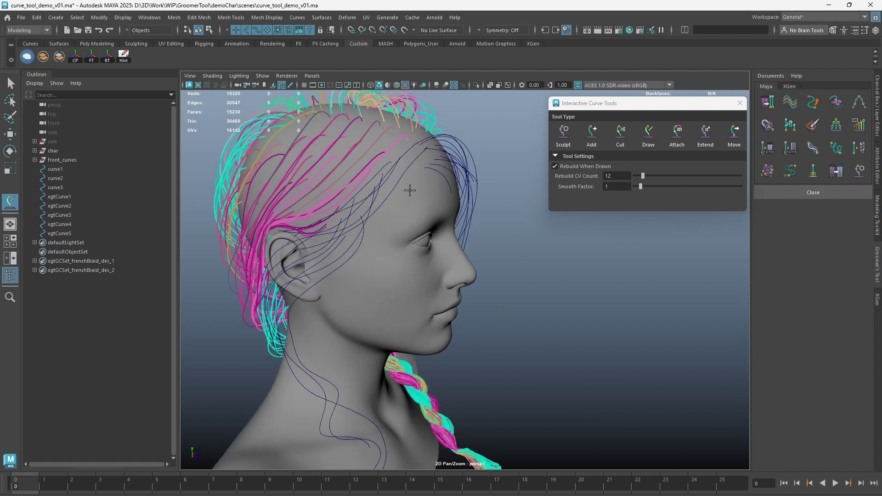
{"action": "mouse_move", "coordinate": [486, 219]}
{"action": "left_mouse_down"}
{"action": "mouse_move", "coordinate": [520, 193]}
{"action": "mouse_move", "coordinate": [503, 182]}
{"action": "mouse_move", "coordinate": [499, 203]}
{"action": "mouse_move", "coordinate": [507, 190]}
{"action": "left_mouse_up"}
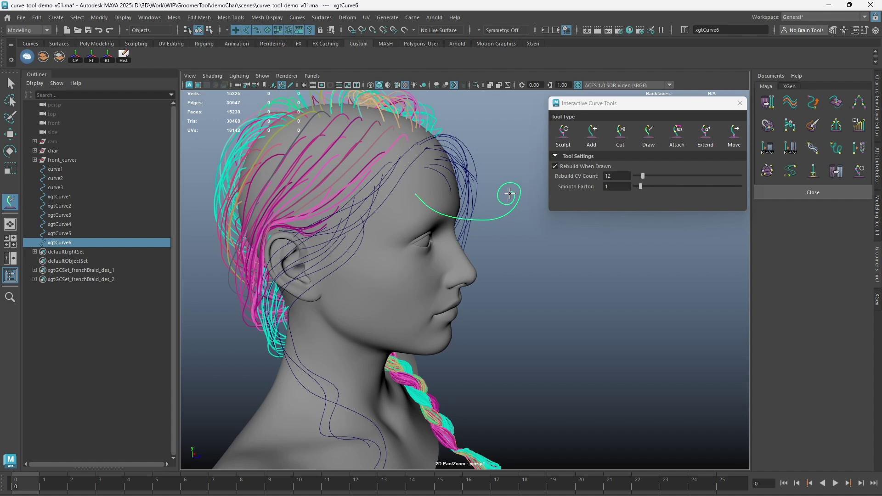
{"action": "key", "text": "ctrl+z"}
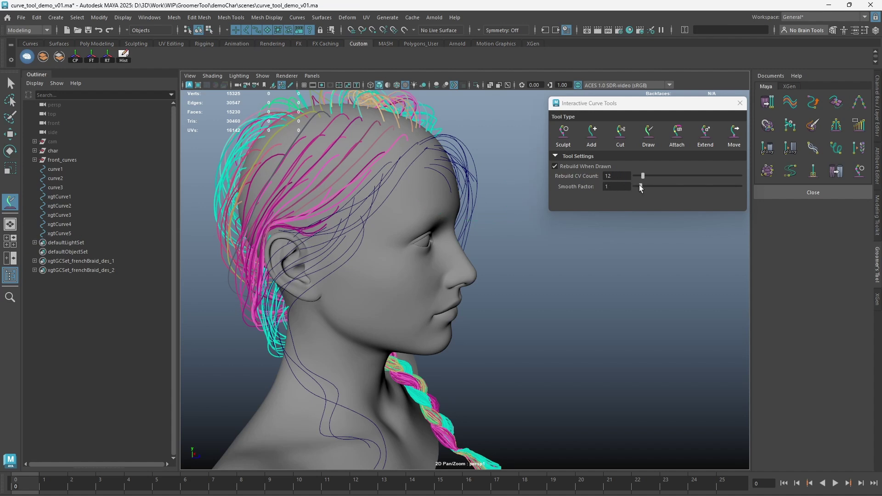
Step: Set the Smooth Factor to 0, turn off Rebuild When Drawn, and draw a spiral test curve out from the forehead
{"action": "left_click", "coordinate": [639, 185]}
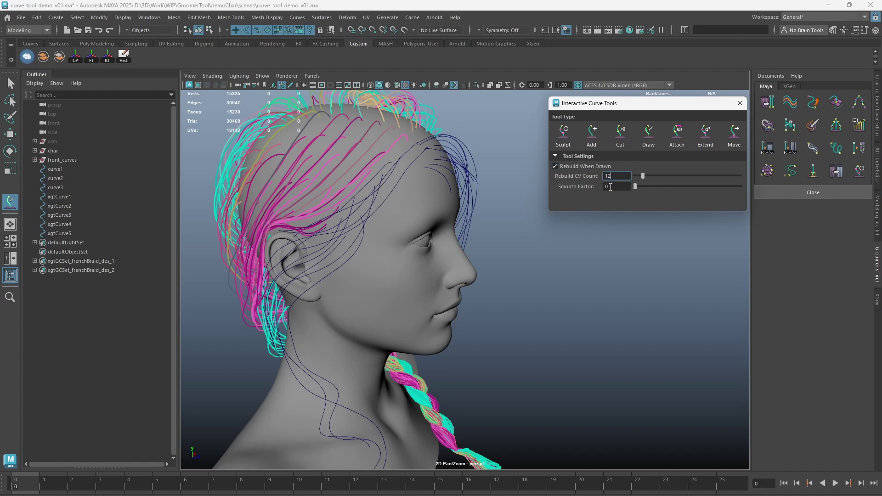
{"action": "key", "text": "Tab"}
{"action": "left_click", "coordinate": [570, 164]}
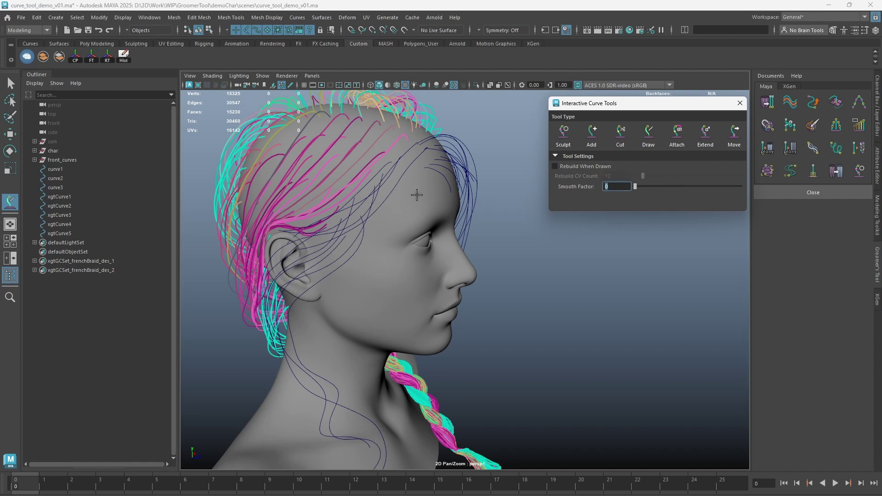
{"action": "left_click_drag", "start_coordinate": [416, 194], "coordinate": [432, 214]}
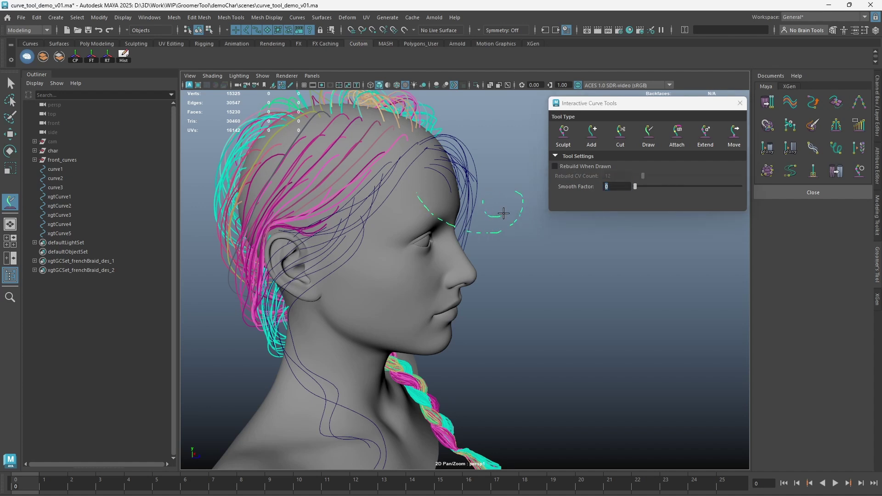
{"action": "left_click_drag", "start_coordinate": [503, 213], "coordinate": [509, 210]}
Step: Display the control vertices of the unsmoothed spiral curve to examine them, then delete the curve
{"action": "key", "text": "w"}
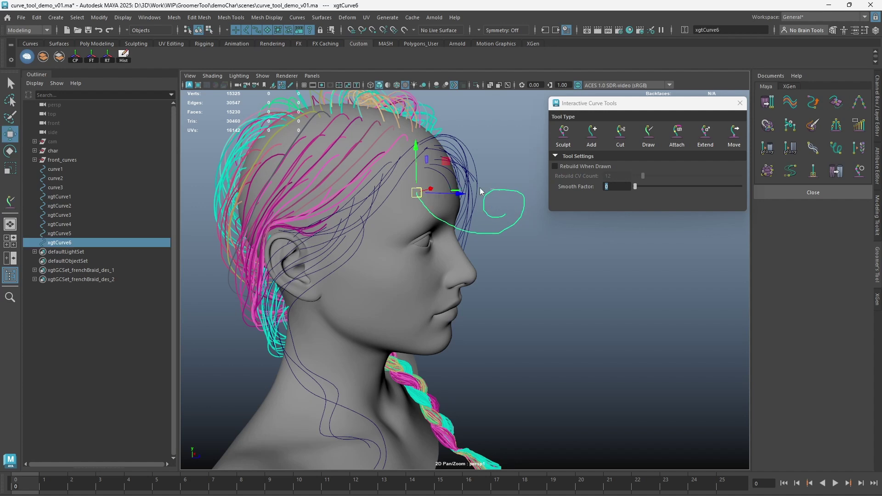
{"action": "key", "text": "F8"}
{"action": "key", "text": "F8"}
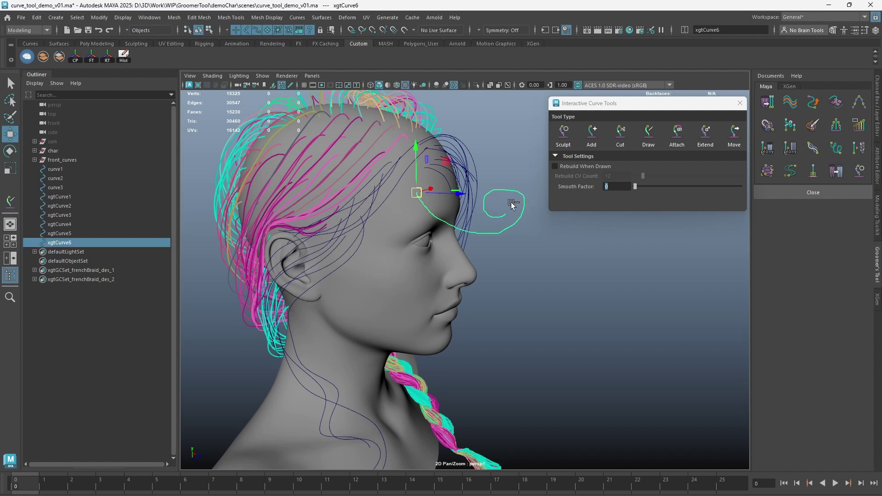
{"action": "key", "text": "Delete"}
Step: Turn Rebuild When Drawn back on with CV count 24 and Smooth Factor 4, and draw a spiral curve from the forehead
{"action": "key", "text": "y"}
{"action": "left_click", "coordinate": [561, 170]}
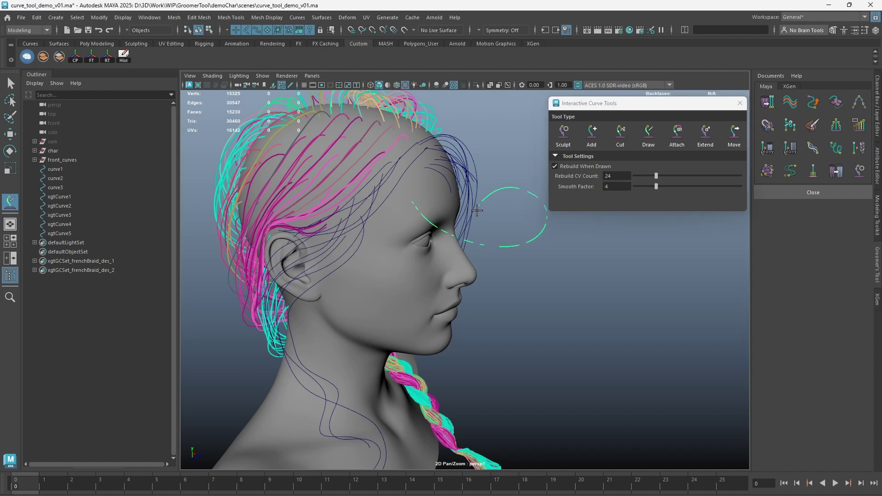
{"action": "mouse_move", "coordinate": [477, 210]}
{"action": "left_mouse_down"}
{"action": "mouse_move", "coordinate": [493, 230]}
{"action": "mouse_move", "coordinate": [517, 215]}
{"action": "left_mouse_up"}
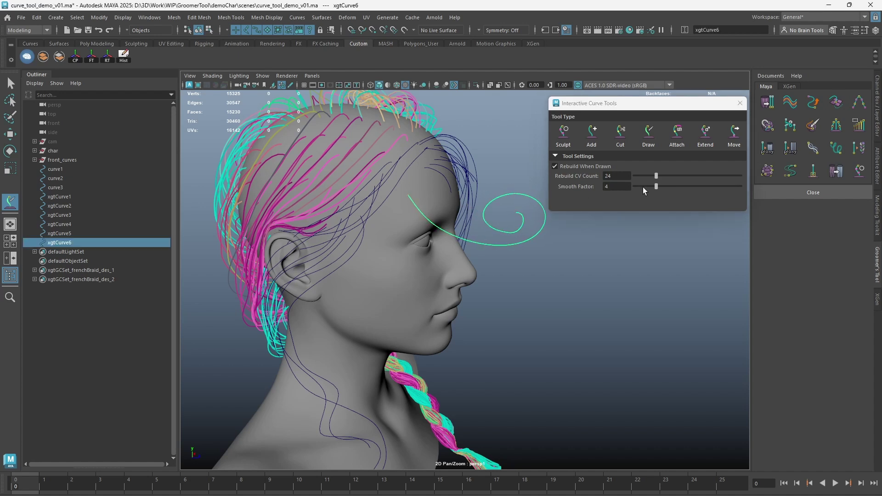
Step: Raise the Smooth Factor to 20 and draw a second spiral curve above the first one
{"action": "left_click_drag", "start_coordinate": [656, 186], "coordinate": [664, 188]}
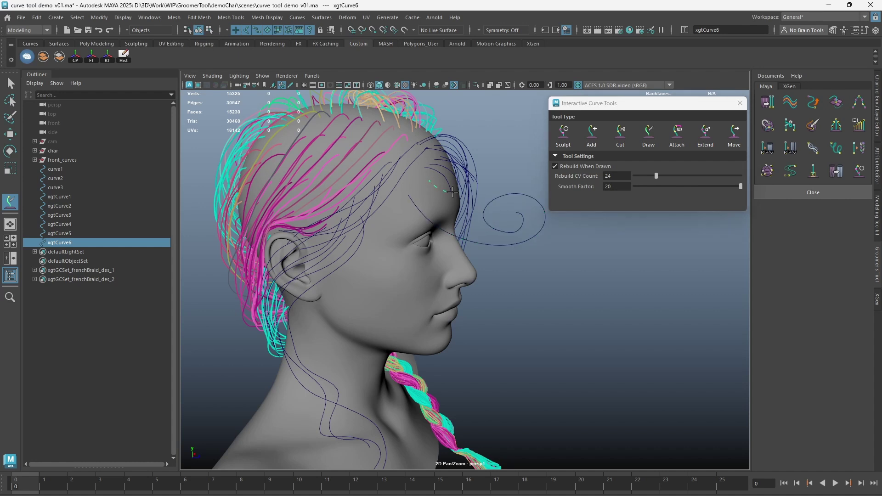
{"action": "mouse_move", "coordinate": [429, 182]}
{"action": "left_mouse_down"}
{"action": "mouse_move", "coordinate": [514, 188]}
{"action": "mouse_move", "coordinate": [485, 135]}
{"action": "mouse_move", "coordinate": [522, 159]}
{"action": "left_mouse_up"}
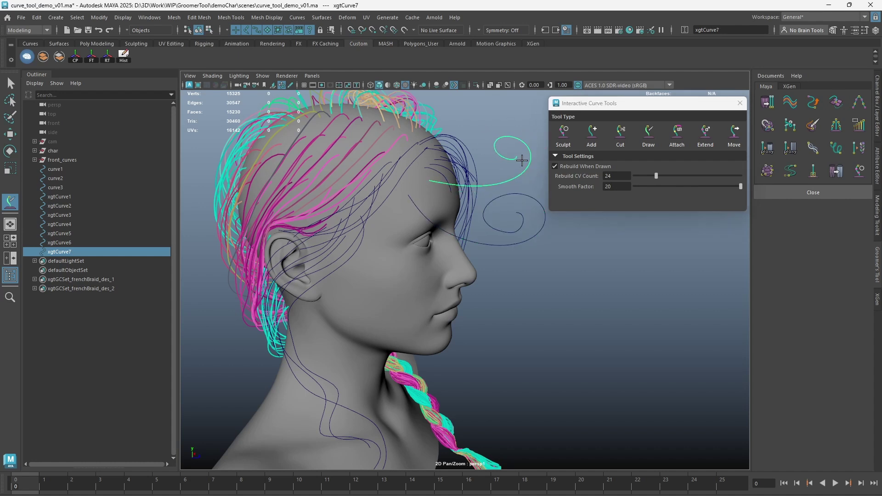
Step: Display the control vertices of the heavily smoothed spiral to examine them, then undo the spiral test curves
{"action": "key", "text": "w"}
{"action": "right_click_drag", "start_coordinate": [528, 145], "coordinate": [491, 149]}
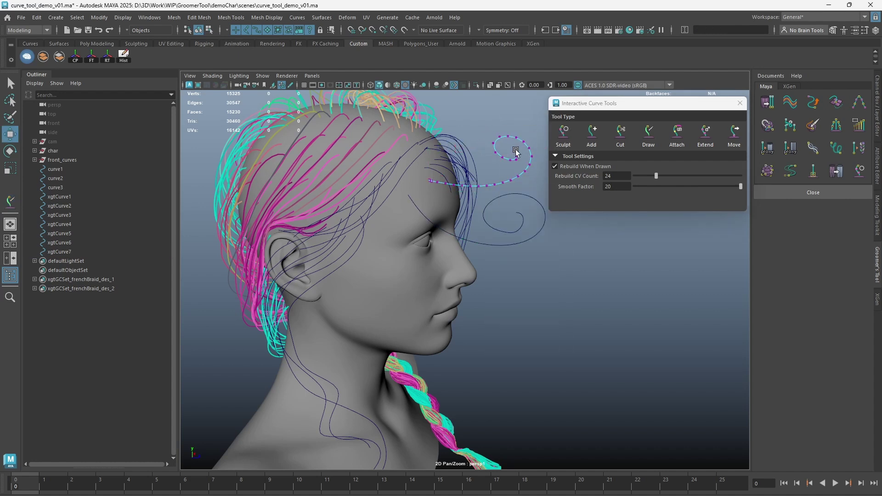
{"action": "key", "text": "ctrl+z"}
{"action": "key", "text": "ctrl+z"}
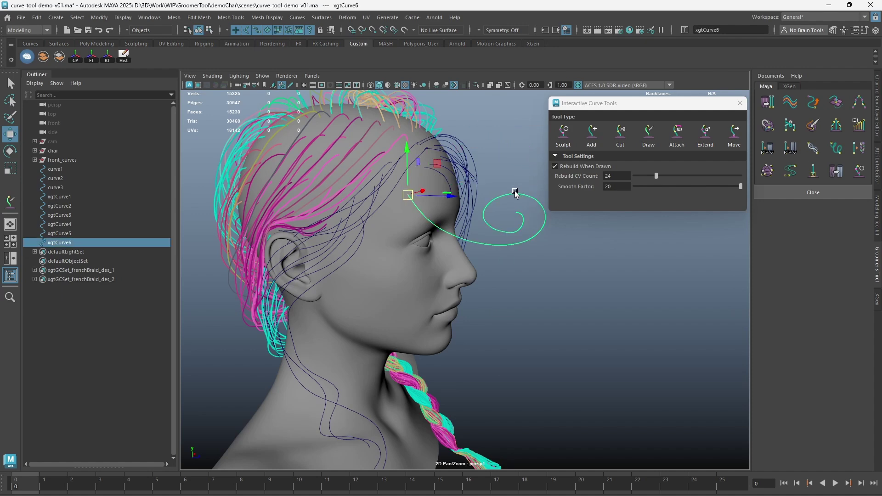
{"action": "key", "text": "ctrl+z"}
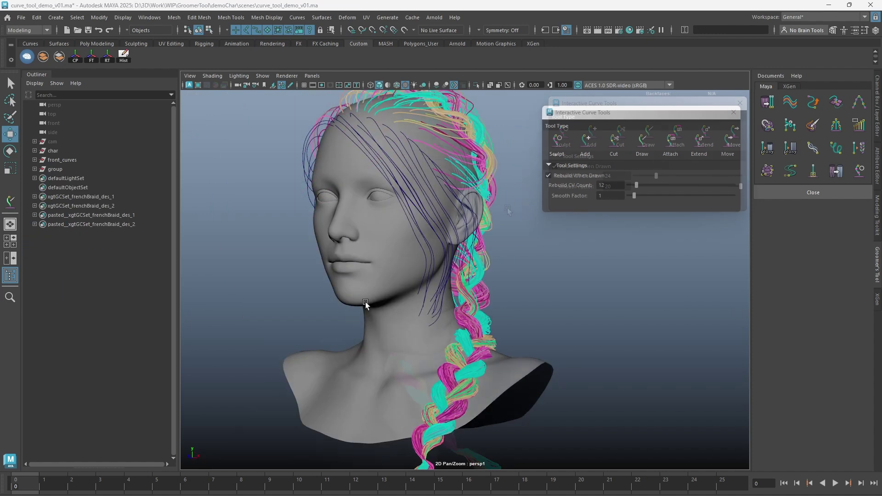
Step: Select the front hair curve along the cheek and draw a wavy extension down the neck from its tip with Rebuild CV Count 56
{"action": "mouse_move", "coordinate": [409, 280]}
{"action": "left_mouse_down", "text": "alt"}
{"action": "mouse_move", "coordinate": [400, 282]}
{"action": "mouse_move", "coordinate": [396, 267]}
{"action": "left_mouse_up", "text": "alt"}
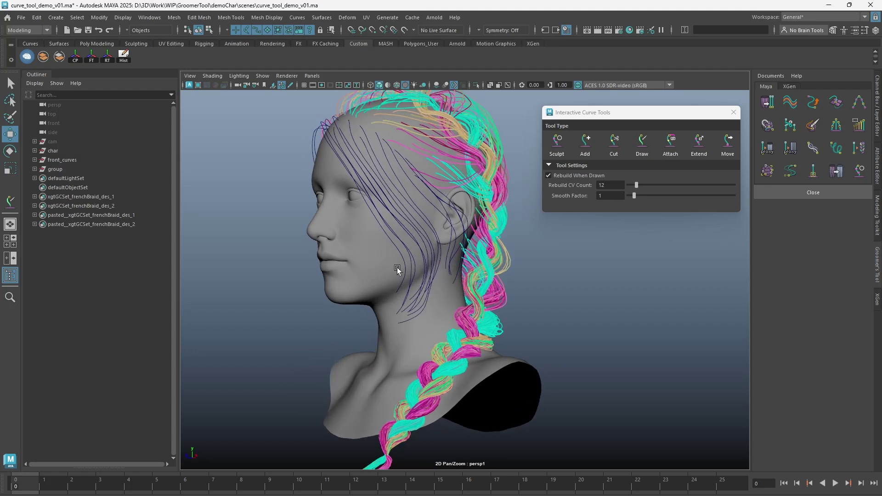
{"action": "left_click", "coordinate": [401, 252]}
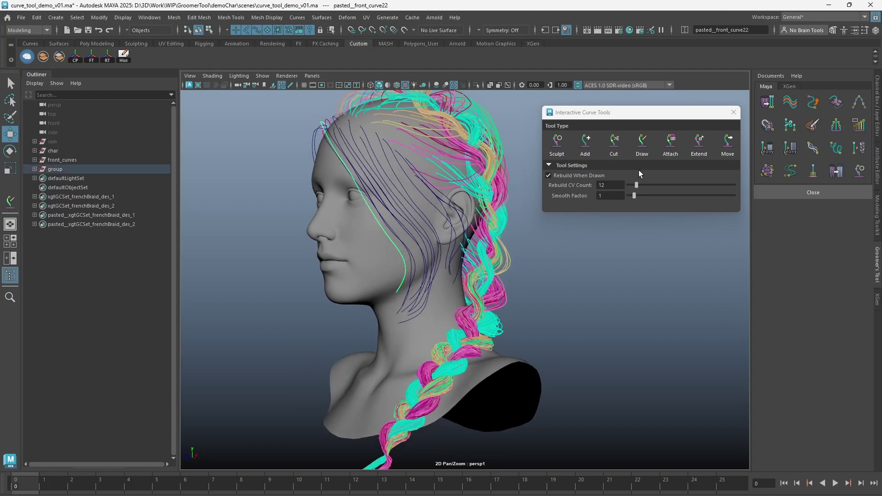
{"action": "left_click", "coordinate": [643, 144]}
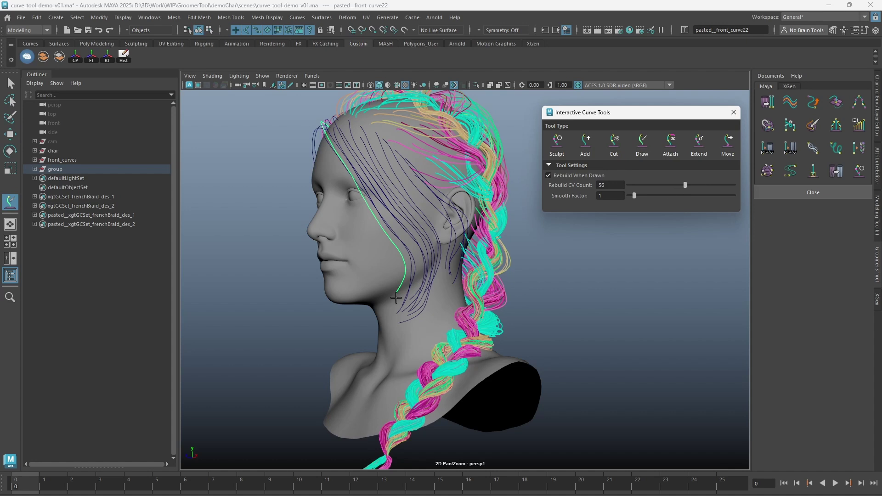
{"action": "left_click_drag", "start_coordinate": [392, 299], "coordinate": [384, 314]}
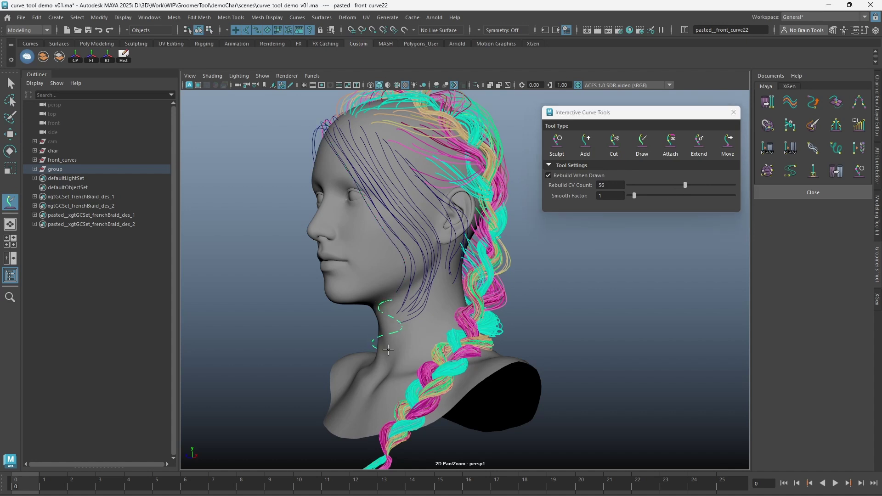
{"action": "mouse_move", "coordinate": [388, 350]}
{"action": "left_mouse_down"}
{"action": "mouse_move", "coordinate": [395, 359]}
{"action": "mouse_move", "coordinate": [366, 358]}
{"action": "left_mouse_up"}
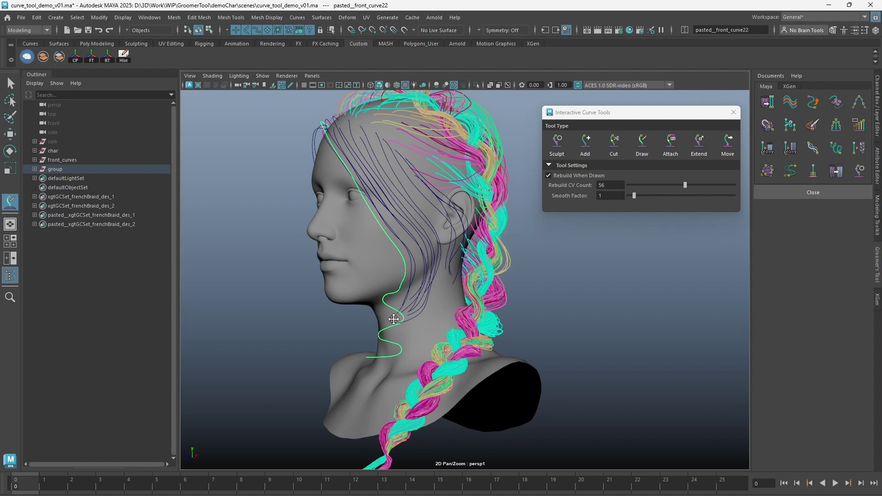
Step: Lengthen the wavy cheek curve past the neck with the Attach tool at Slide Sensitivity 0.500
{"action": "middle_click_drag", "start_coordinate": [394, 319], "coordinate": [409, 296], "text": "alt"}
{"action": "right_click_drag", "start_coordinate": [410, 295], "coordinate": [457, 280], "text": "alt"}
{"action": "left_click_drag", "start_coordinate": [438, 295], "coordinate": [396, 305], "text": "alt"}
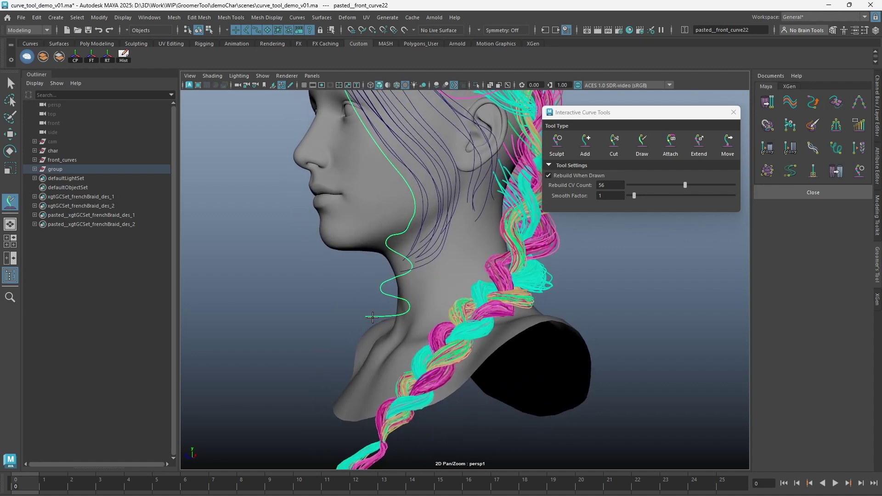
{"action": "middle_click_drag", "start_coordinate": [368, 347], "coordinate": [376, 358]}
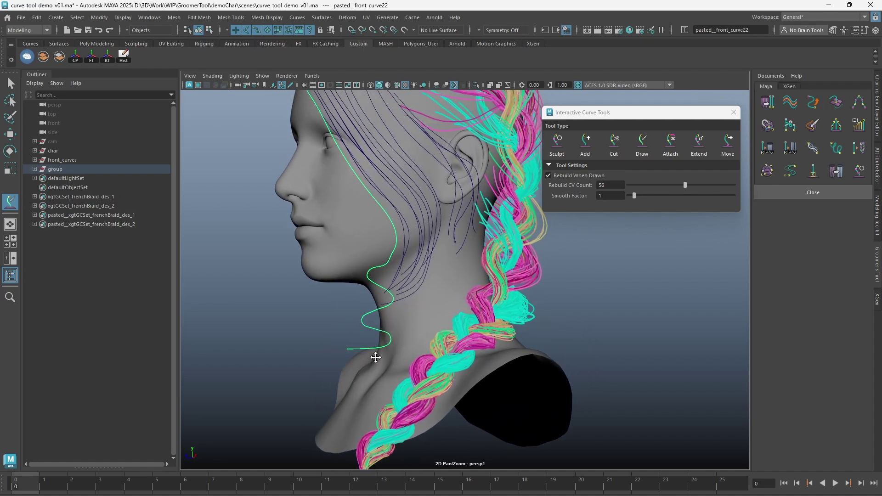
{"action": "left_click", "coordinate": [669, 150]}
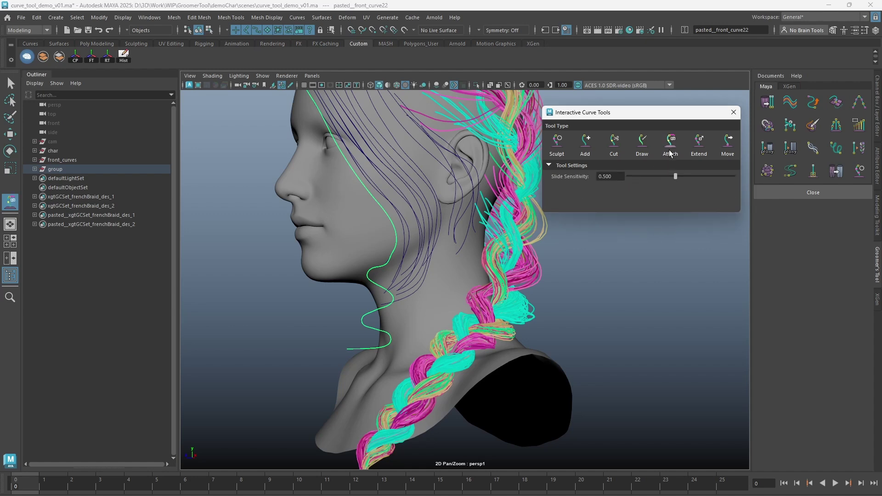
{"action": "mouse_move", "coordinate": [366, 351]}
{"action": "left_mouse_down"}
{"action": "mouse_move", "coordinate": [849, 339]}
{"action": "mouse_move", "coordinate": [740, 359]}
{"action": "left_mouse_up"}
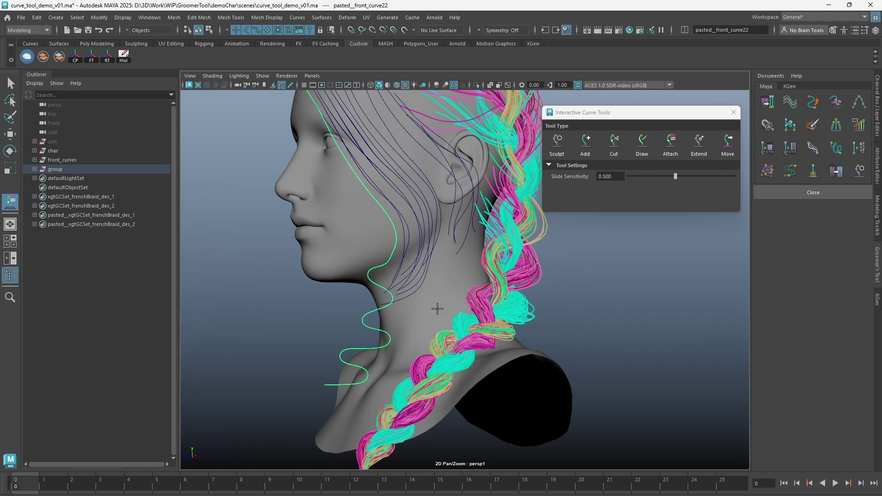
Step: Set the Slide Sensitivity to 0.684 and lengthen the wavy curve further down beside the braid with the Attach tool
{"action": "left_click_drag", "start_coordinate": [673, 176], "coordinate": [696, 177]}
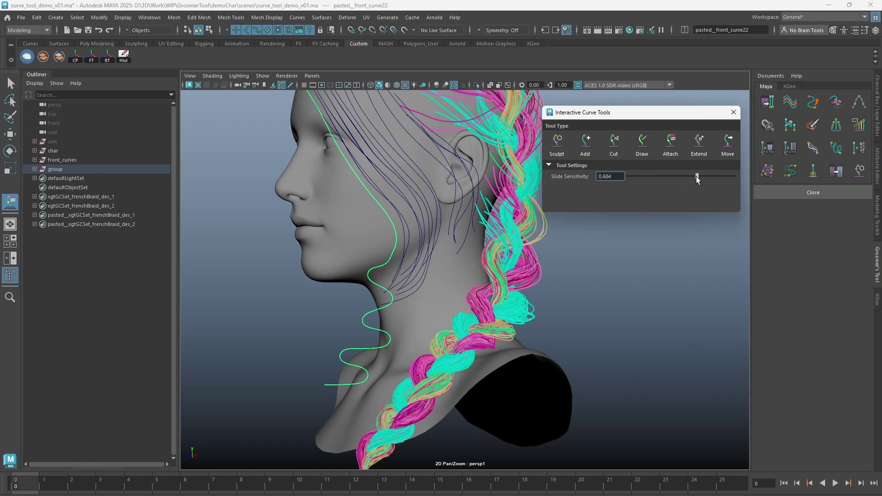
{"action": "scroll", "coordinate": [321, 297], "scroll_direction": "down", "scroll_amount": 2}
{"action": "right_click_drag", "start_coordinate": [321, 297], "coordinate": [318, 297], "text": "alt"}
{"action": "middle_click_drag", "start_coordinate": [394, 317], "coordinate": [398, 286], "text": "alt"}
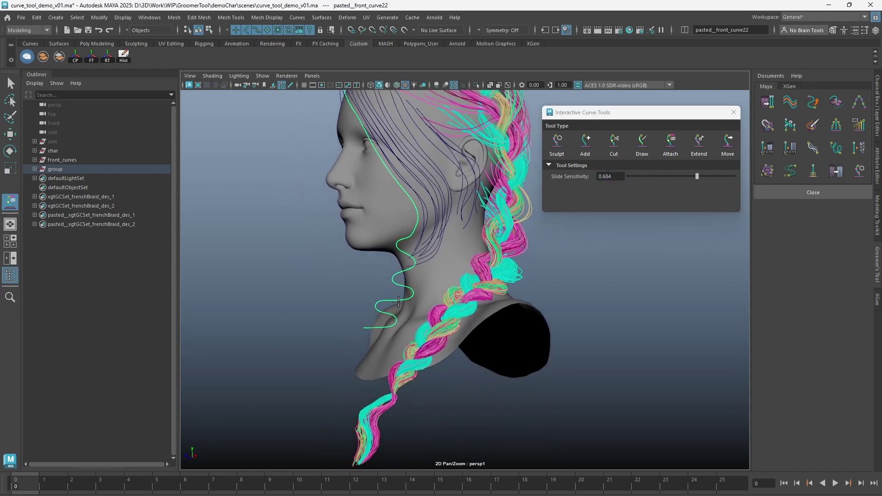
{"action": "mouse_move", "coordinate": [398, 303]}
{"action": "left_mouse_down"}
{"action": "mouse_move", "coordinate": [538, 302]}
{"action": "mouse_move", "coordinate": [594, 288]}
{"action": "mouse_move", "coordinate": [881, 285]}
{"action": "left_mouse_up"}
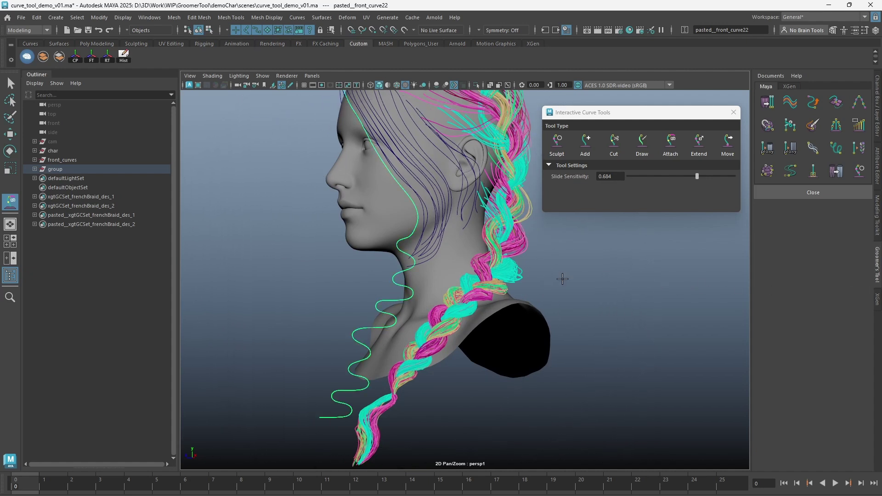
Step: Select the group of front curves hanging beside the ear and lengthen them with the Attach tool at Slide Sensitivity 0.653
{"action": "middle_click_drag", "start_coordinate": [562, 278], "coordinate": [563, 302], "text": "alt"}
{"action": "key", "text": "w"}
{"action": "left_click_drag", "start_coordinate": [436, 273], "coordinate": [435, 318], "text": "alt"}
{"action": "left_click_drag", "start_coordinate": [442, 359], "coordinate": [402, 373]}
{"action": "left_click_drag", "start_coordinate": [459, 367], "coordinate": [593, 219], "text": "alt"}
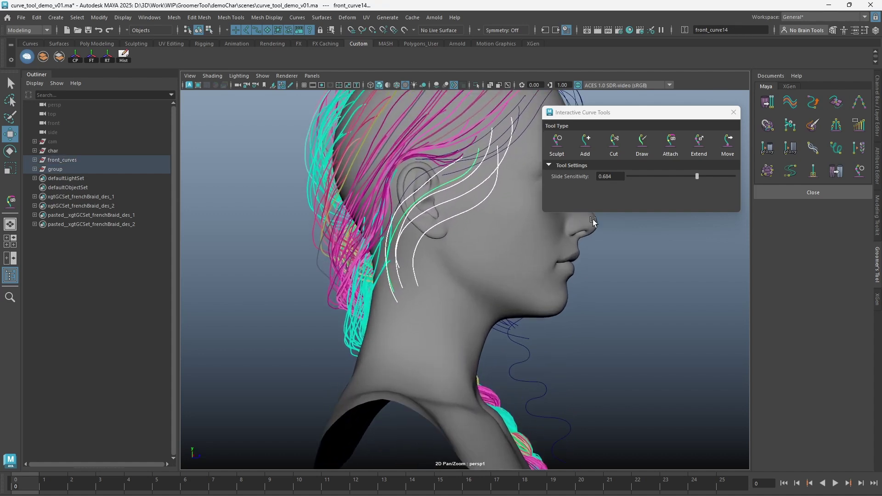
{"action": "left_click", "coordinate": [670, 151]}
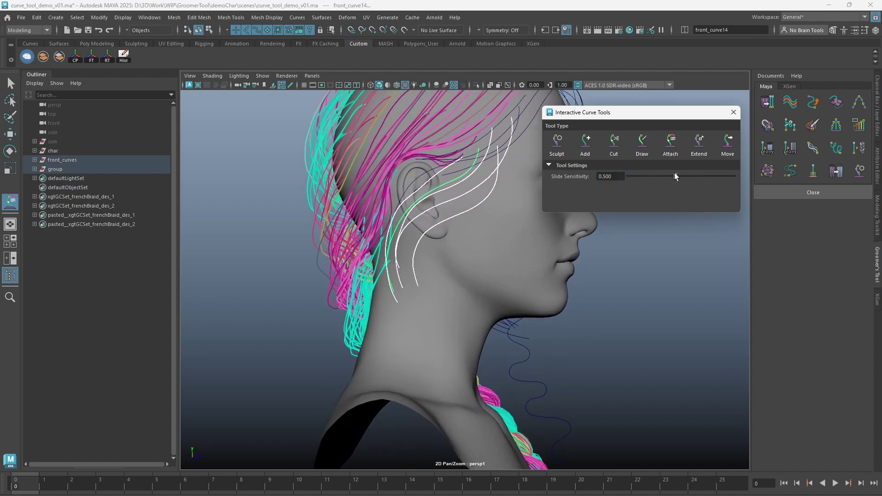
{"action": "left_click_drag", "start_coordinate": [675, 175], "coordinate": [693, 177]}
{"action": "left_click_drag", "start_coordinate": [409, 295], "coordinate": [598, 316]}
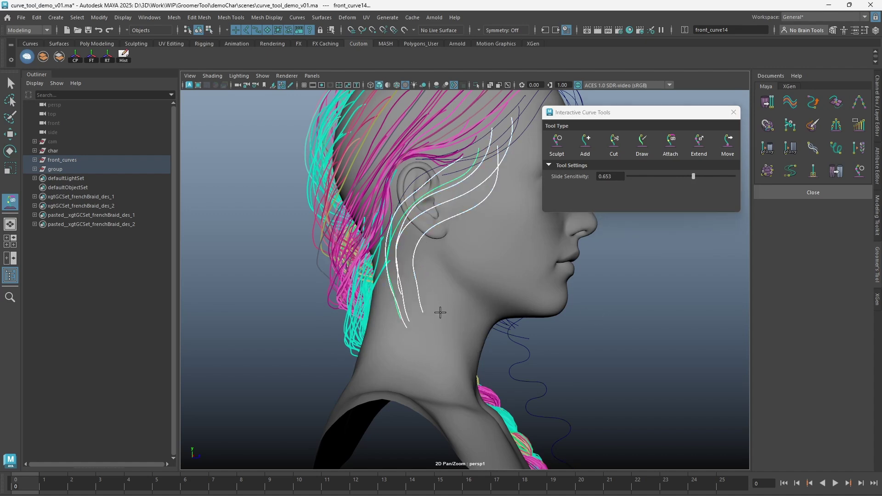
Step: Extend all the selected ear-side curves with one wavy Draw stroke across the jaw, using Rebuild CV Count 12 and Smooth Factor 1
{"action": "mouse_move", "coordinate": [440, 312]}
{"action": "left_mouse_down", "text": "alt"}
{"action": "mouse_move", "coordinate": [384, 299]}
{"action": "mouse_move", "coordinate": [436, 296]}
{"action": "left_mouse_up", "text": "alt"}
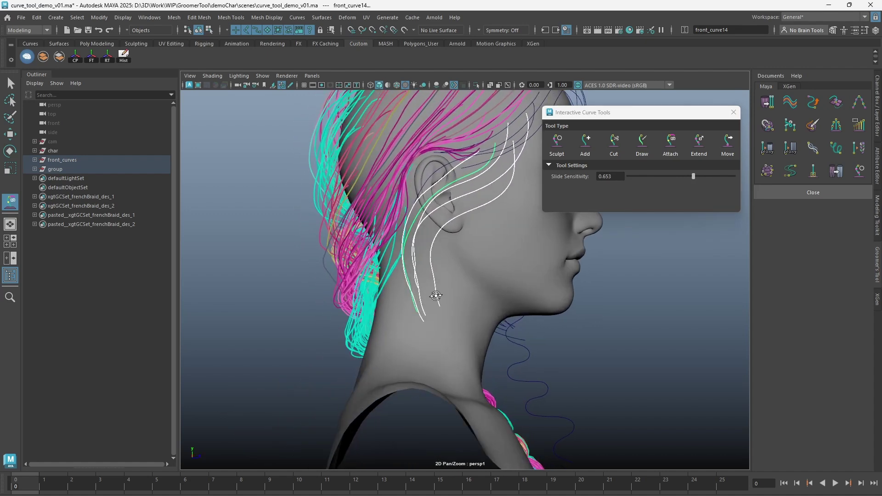
{"action": "left_click", "coordinate": [633, 147]}
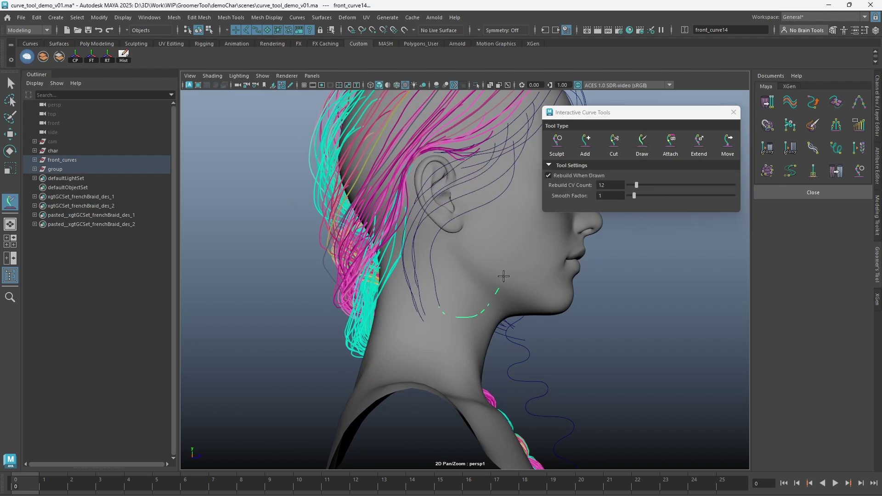
{"action": "mouse_move", "coordinate": [503, 276]}
{"action": "left_mouse_down"}
{"action": "mouse_move", "coordinate": [564, 280]}
{"action": "mouse_move", "coordinate": [549, 323]}
{"action": "left_mouse_up"}
{"action": "middle_click_drag", "start_coordinate": [550, 323], "coordinate": [533, 315], "text": "alt"}
{"action": "right_click_drag", "start_coordinate": [532, 315], "coordinate": [494, 311], "text": "alt"}
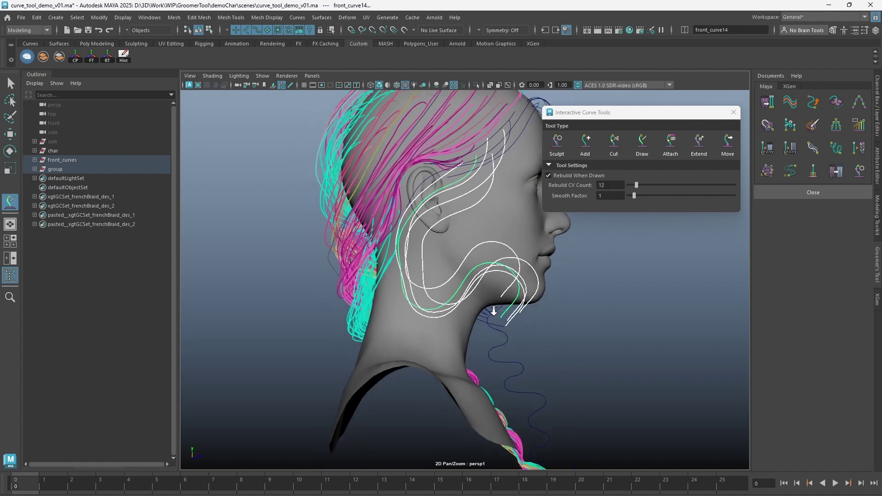
Step: Slide the length of the selected ear-side curves along the jaw with the Attach tool at Slide Sensitivity 0.500
{"action": "left_click_drag", "start_coordinate": [493, 311], "coordinate": [477, 276], "text": "alt"}
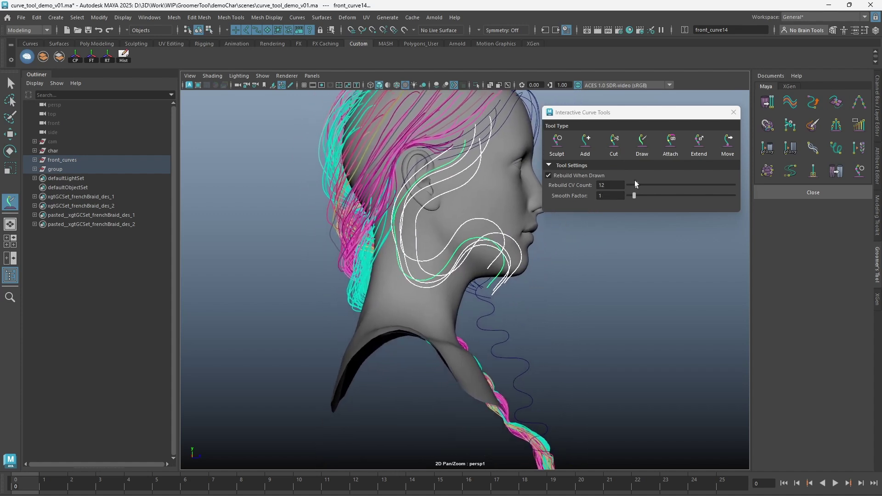
{"action": "left_click", "coordinate": [670, 142]}
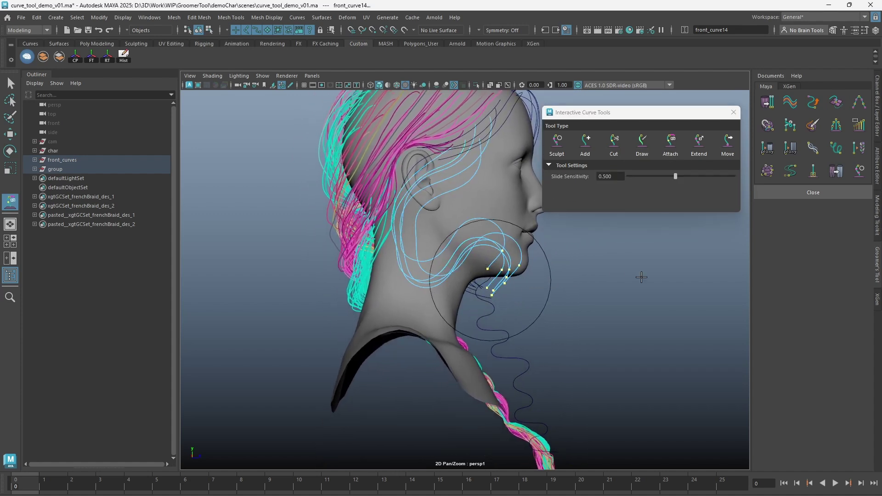
{"action": "left_click_drag", "start_coordinate": [641, 277], "coordinate": [877, 276]}
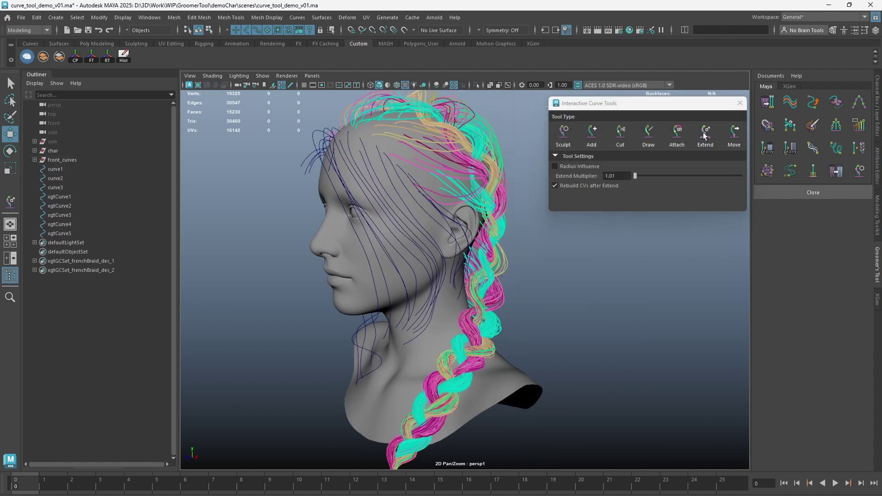
Step: Select the front curves hanging over the cheek and lengthen them with the Extend tool at Extend Multiplier 1.01, with Rebuild CVs after Extend on
{"action": "left_click_drag", "start_coordinate": [373, 271], "coordinate": [419, 280], "text": "alt"}
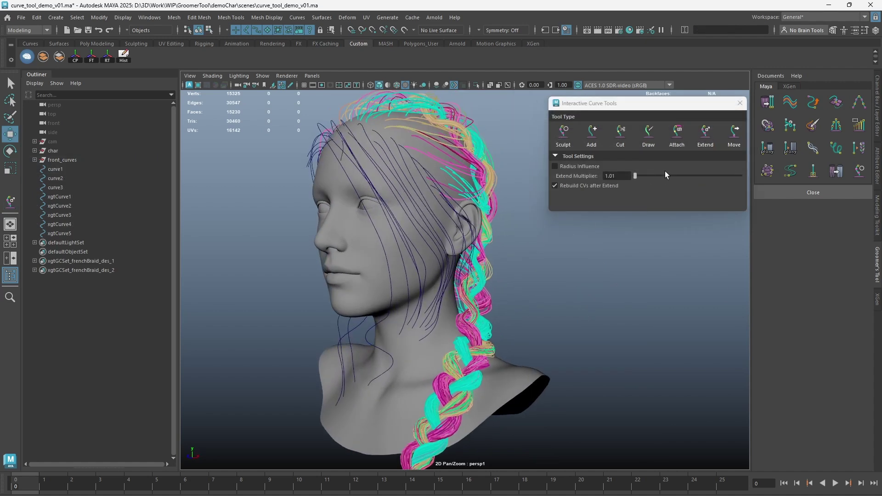
{"action": "left_click", "coordinate": [406, 314]}
{"action": "left_click", "coordinate": [419, 289], "text": "shift"}
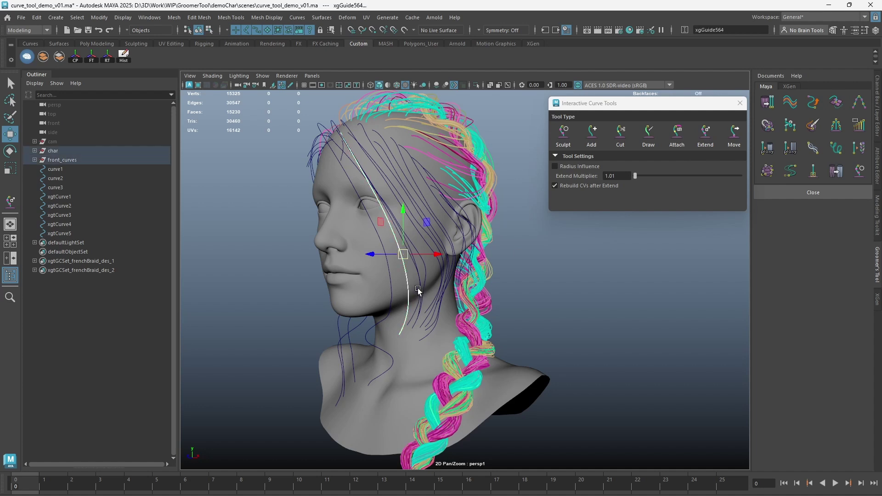
{"action": "key", "text": "ctrl+z"}
{"action": "left_click", "coordinate": [420, 288], "text": "shift"}
{"action": "left_click", "coordinate": [415, 307]}
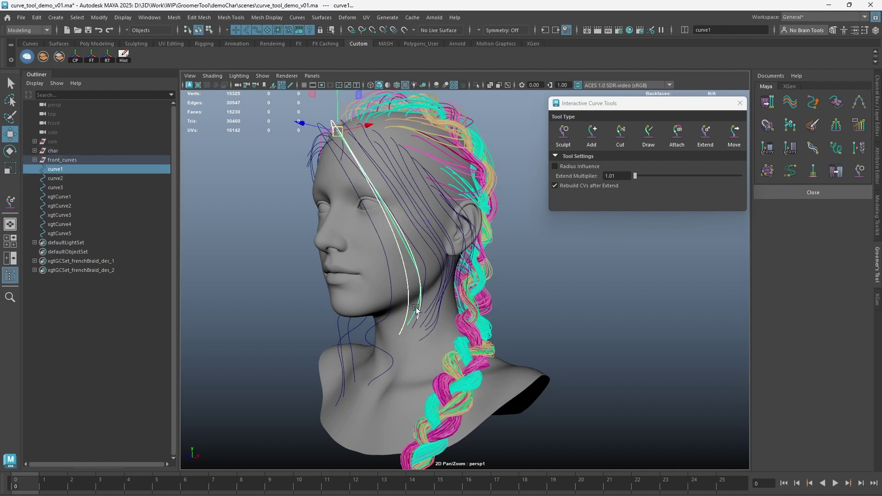
{"action": "left_click", "coordinate": [426, 285]}
{"action": "left_click", "coordinate": [705, 137]}
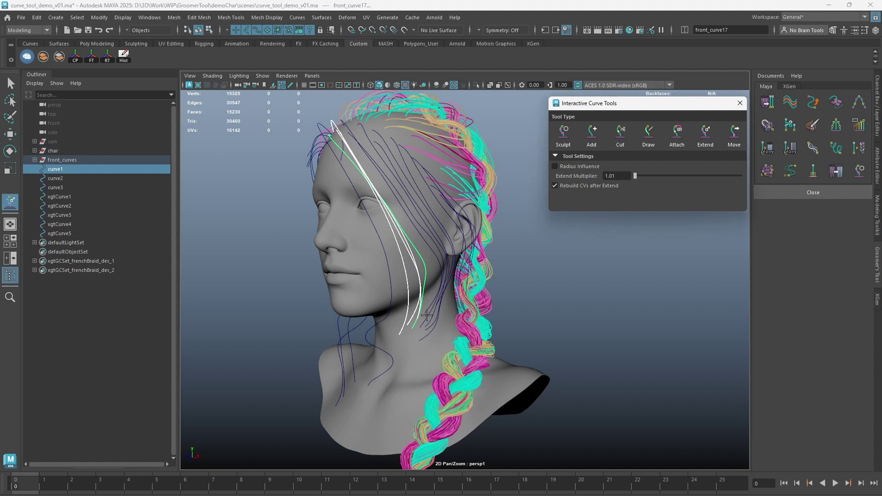
{"action": "left_click_drag", "start_coordinate": [411, 324], "coordinate": [409, 333]}
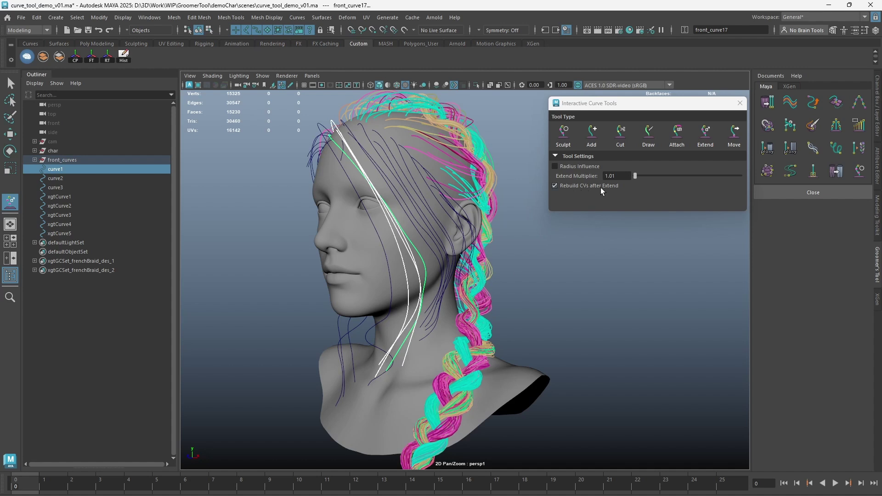
Step: Display the CVs of the extended cheek curves to examine their spacing, and return to object selection
{"action": "left_click_drag", "start_coordinate": [382, 289], "coordinate": [366, 290], "text": "alt"}
{"action": "key", "text": "q"}
{"action": "left_click_drag", "start_coordinate": [246, 280], "coordinate": [254, 252]}
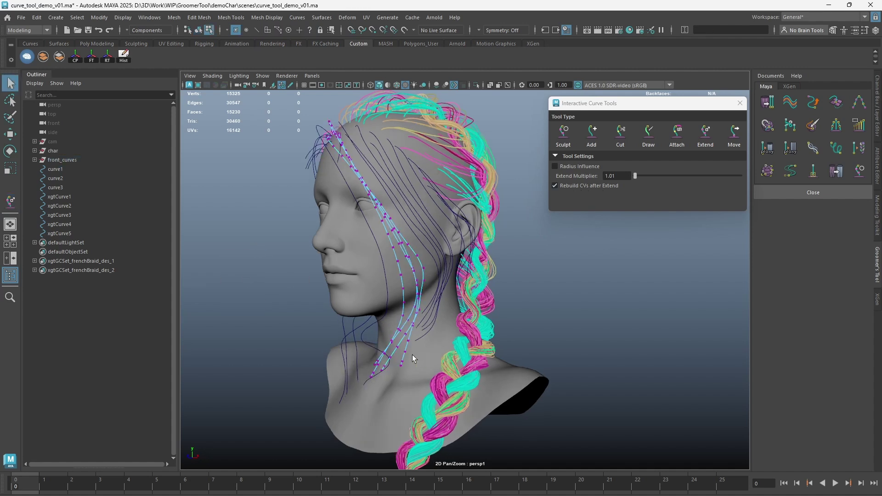
{"action": "key", "text": "F8"}
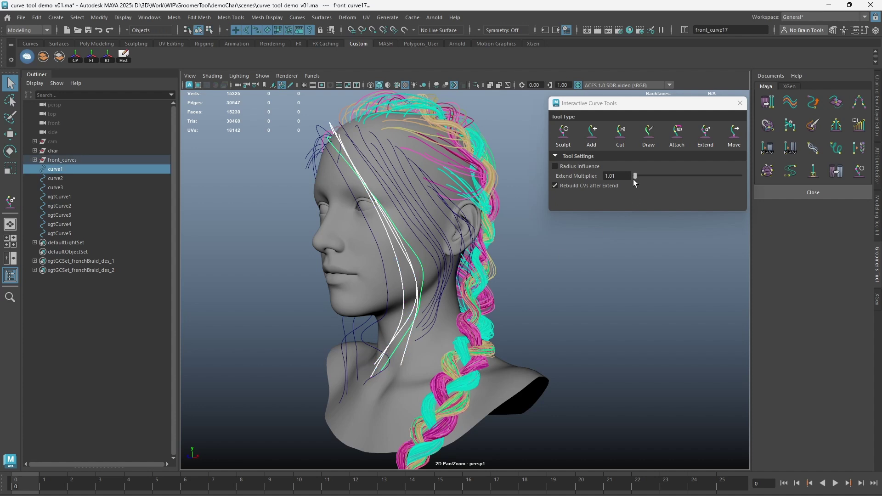
Step: Try extending the cheek curves with Rebuild CVs after Extend off, examine the CVs at their tips, and undo the extension
{"action": "left_click", "coordinate": [585, 184]}
{"action": "left_click", "coordinate": [706, 133]}
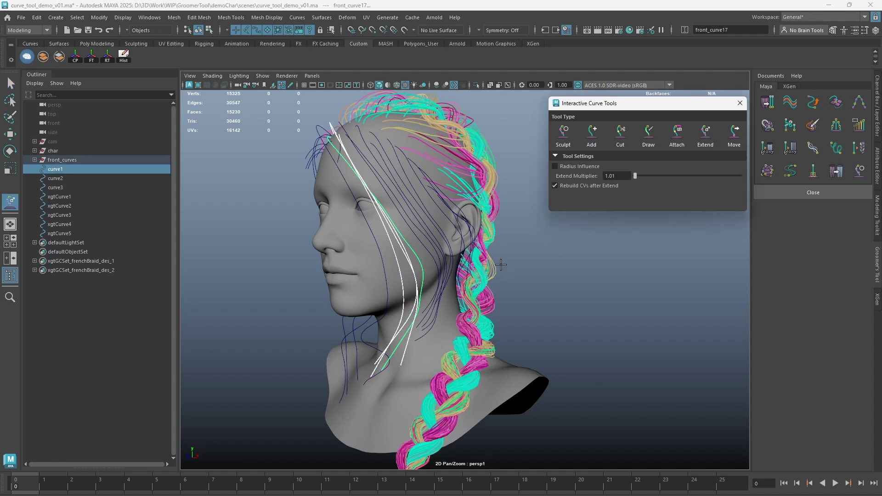
{"action": "left_click_drag", "start_coordinate": [406, 338], "coordinate": [399, 346]}
{"action": "key", "text": "q"}
{"action": "left_click_drag", "start_coordinate": [298, 300], "coordinate": [299, 275]}
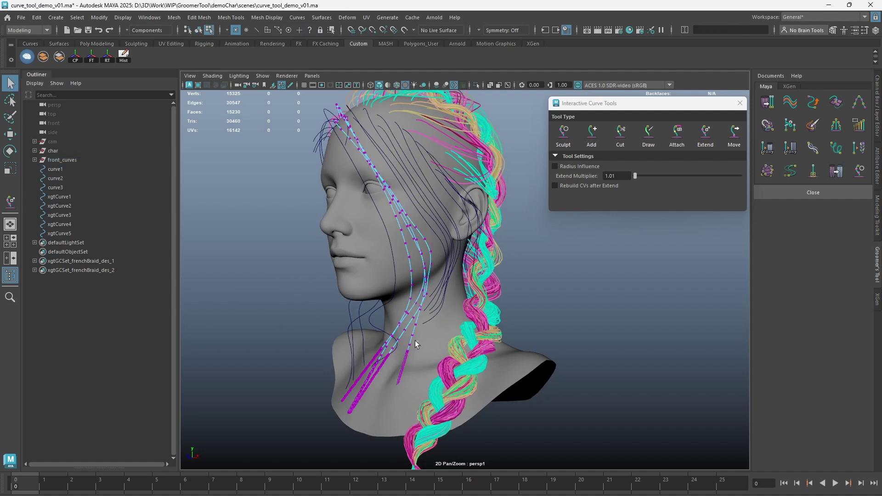
{"action": "left_click_drag", "start_coordinate": [415, 340], "coordinate": [293, 428]}
{"action": "key", "text": "ctrl+z"}
{"action": "key", "text": "ctrl+z"}
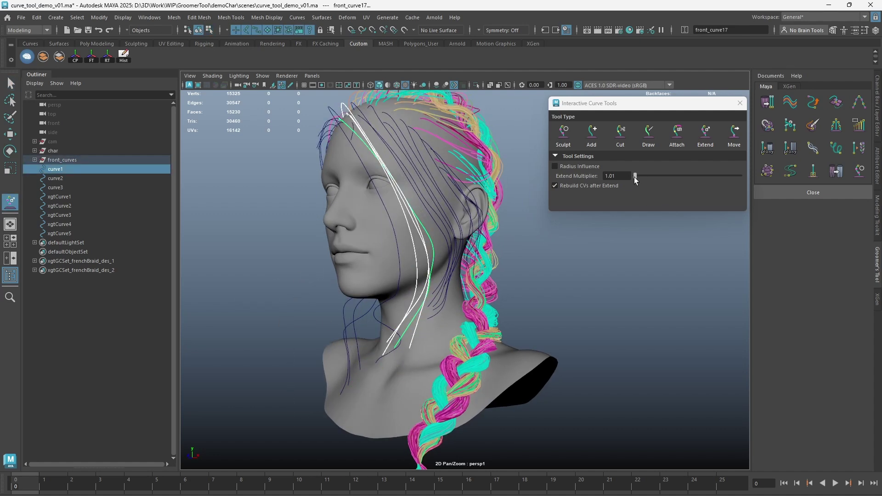
Step: Try extending the cheek curves with the Extend Multiplier at 2.00, and undo the extension
{"action": "left_click_drag", "start_coordinate": [634, 177], "coordinate": [637, 176]}
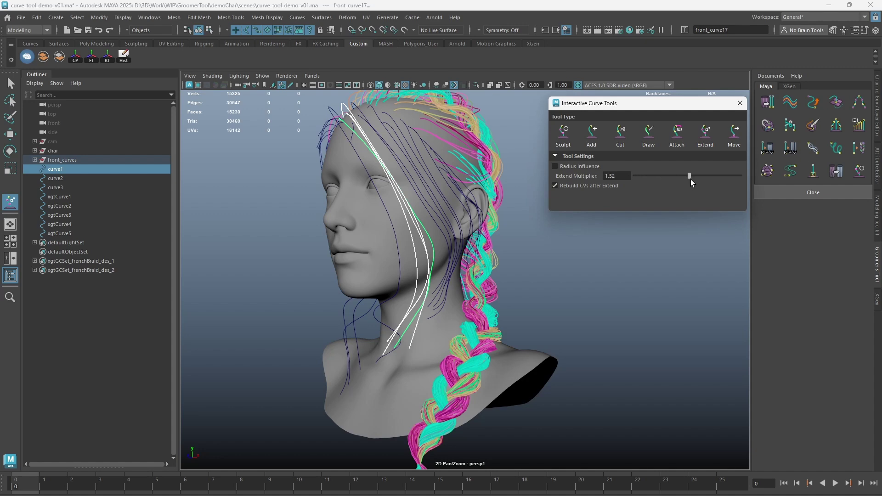
{"action": "left_click_drag", "start_coordinate": [690, 179], "coordinate": [741, 182]}
{"action": "middle_click_drag", "start_coordinate": [390, 324], "coordinate": [412, 299], "text": "alt"}
{"action": "scroll", "coordinate": [413, 300], "scroll_direction": "down", "scroll_amount": 2}
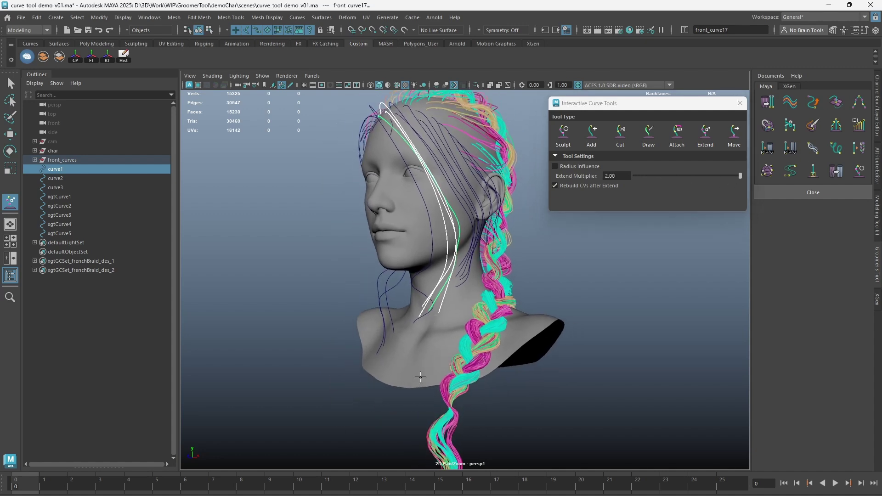
{"action": "left_click_drag", "start_coordinate": [422, 344], "coordinate": [390, 321], "text": "alt"}
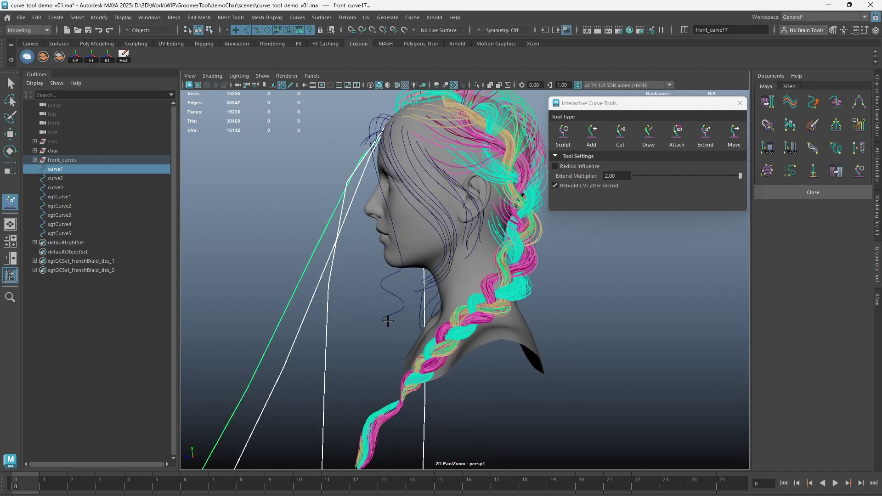
{"action": "right_click_drag", "start_coordinate": [388, 322], "coordinate": [311, 303], "text": "alt"}
{"action": "key", "text": "ctrl+z"}
Step: Try extending the cheek curves with the Extend Multiplier at 1.31, and undo the extension
{"action": "left_click_drag", "start_coordinate": [740, 175], "coordinate": [666, 175]}
{"action": "left_click", "coordinate": [415, 297]}
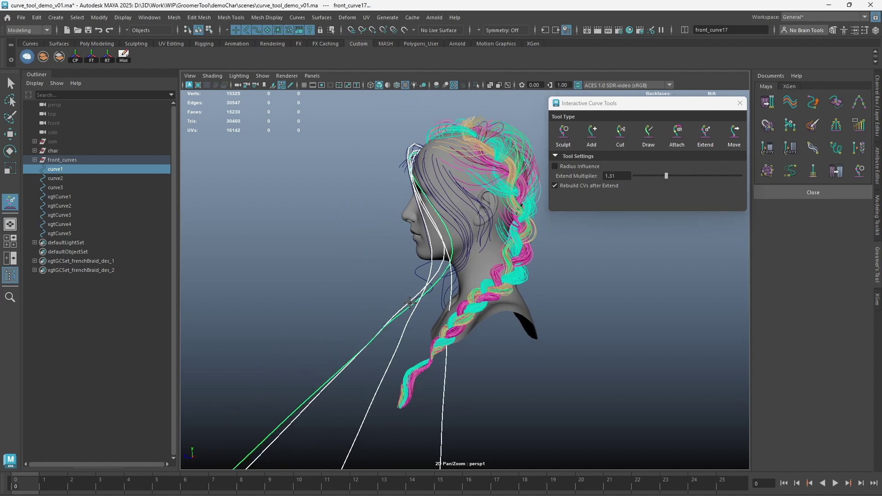
{"action": "left_click_drag", "start_coordinate": [414, 297], "coordinate": [435, 255], "text": "alt"}
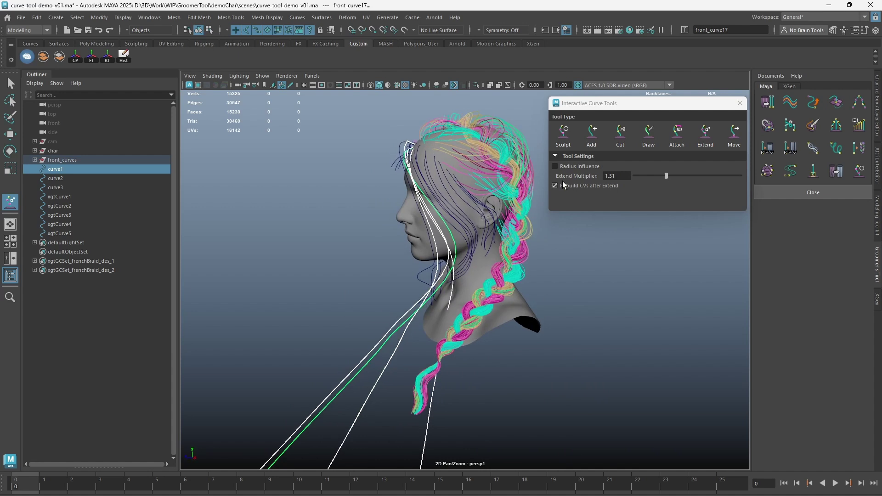
{"action": "left_click_drag", "start_coordinate": [476, 242], "coordinate": [444, 256], "text": "alt"}
{"action": "key", "text": "ctrl+z"}
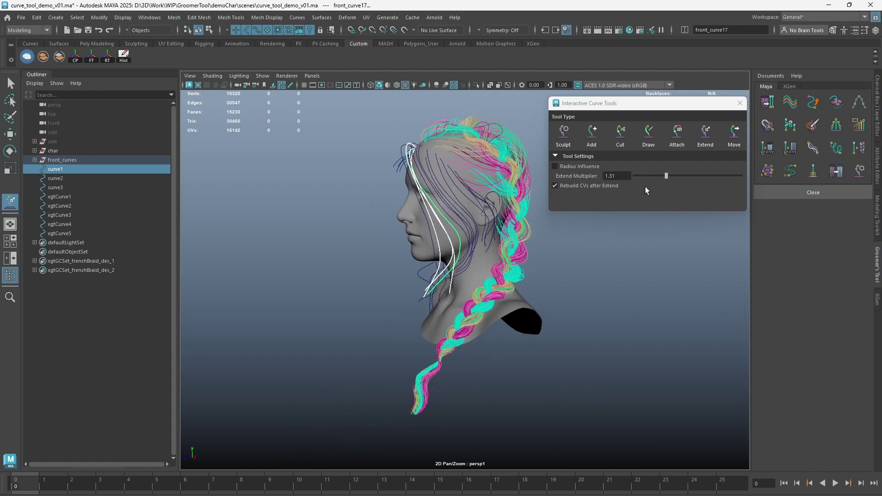
Step: Turn off Rebuild CVs after Extend, set the Extend Multiplier to 1.01, and lengthen the cheek curves further down past the neck
{"action": "left_click", "coordinate": [645, 188]}
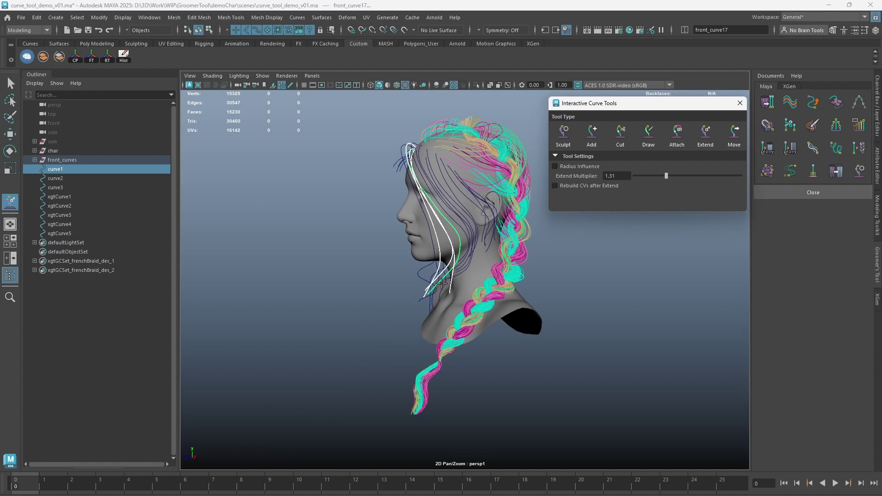
{"action": "left_click_drag", "start_coordinate": [441, 284], "coordinate": [463, 272]}
{"action": "key", "text": "ctrl+z"}
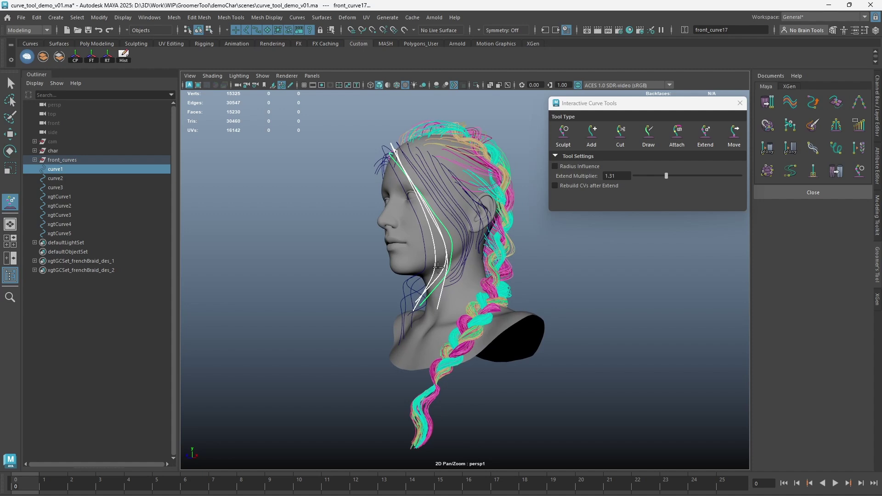
{"action": "middle_click_drag", "start_coordinate": [462, 272], "coordinate": [459, 281], "text": "alt"}
{"action": "right_click_drag", "start_coordinate": [460, 281], "coordinate": [478, 277], "text": "alt"}
{"action": "left_click_drag", "start_coordinate": [667, 175], "coordinate": [592, 181]}
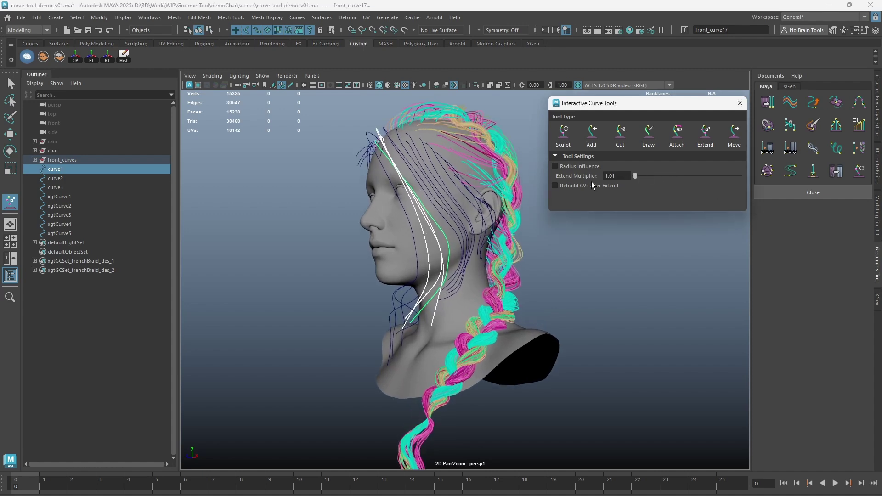
{"action": "middle_click_drag", "start_coordinate": [443, 298], "coordinate": [436, 272], "text": "alt"}
{"action": "right_click_drag", "start_coordinate": [436, 271], "coordinate": [498, 289], "text": "alt"}
{"action": "left_click_drag", "start_coordinate": [401, 310], "coordinate": [413, 278]}
{"action": "middle_click_drag", "start_coordinate": [424, 276], "coordinate": [448, 306], "text": "alt"}
{"action": "right_click_drag", "start_coordinate": [448, 306], "coordinate": [453, 277], "text": "alt"}
Step: Select the four short hairline curves xgtCurve1 to xgtCurve4 and shift them across the scalp with the Move tool, with Orient on
{"action": "key", "text": "w"}
{"action": "left_click_drag", "start_coordinate": [432, 275], "coordinate": [488, 275], "text": "alt"}
{"action": "middle_click_drag", "start_coordinate": [489, 276], "coordinate": [477, 321], "text": "alt"}
{"action": "left_click_drag", "start_coordinate": [416, 242], "coordinate": [435, 248], "text": "alt"}
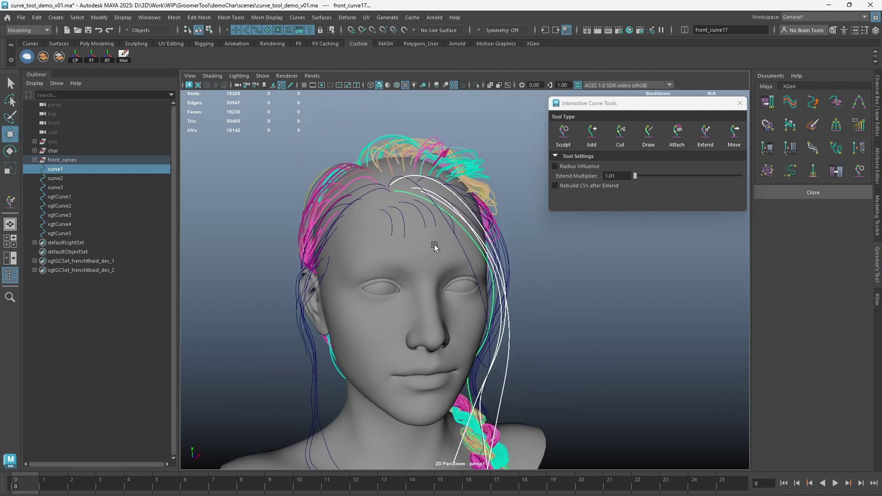
{"action": "middle_click_drag", "start_coordinate": [394, 248], "coordinate": [377, 251], "text": "alt"}
{"action": "right_click_drag", "start_coordinate": [377, 251], "coordinate": [399, 238], "text": "alt"}
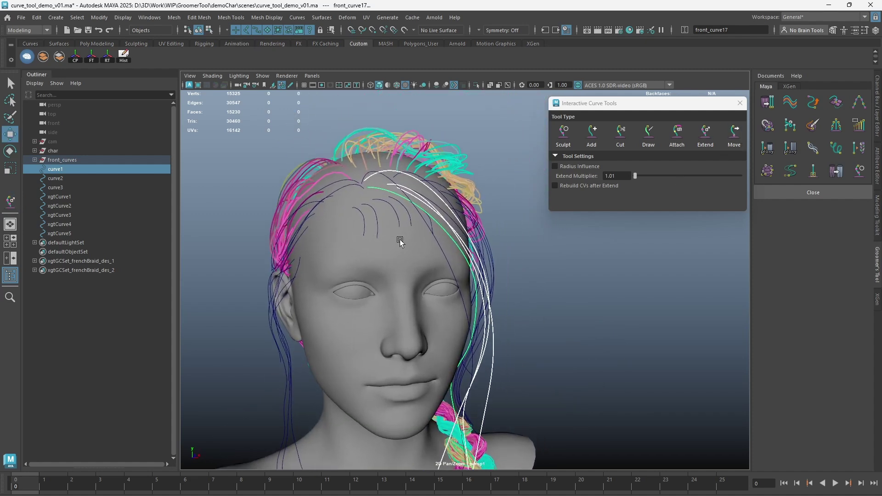
{"action": "left_click", "coordinate": [359, 215]}
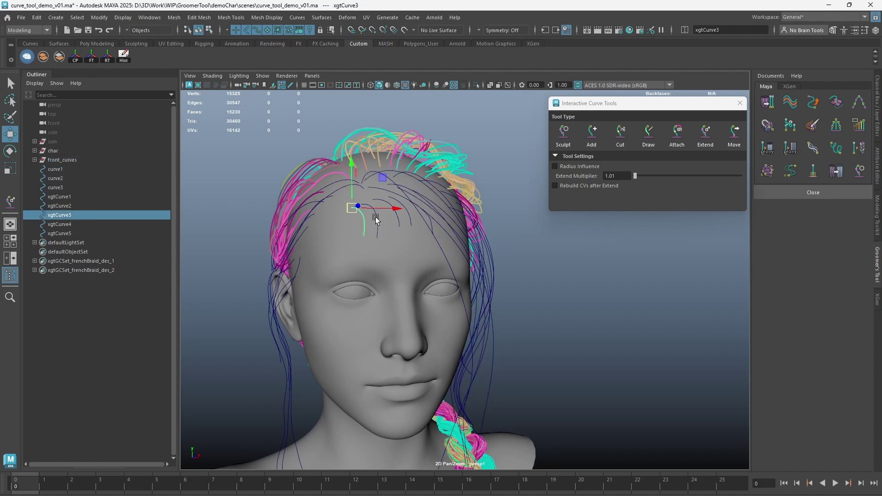
{"action": "left_click", "coordinate": [375, 220], "text": "shift"}
{"action": "left_click", "coordinate": [398, 218], "text": "shift"}
{"action": "left_click", "coordinate": [408, 216], "text": "shift"}
{"action": "left_click_drag", "start_coordinate": [407, 216], "coordinate": [390, 225], "text": "alt"}
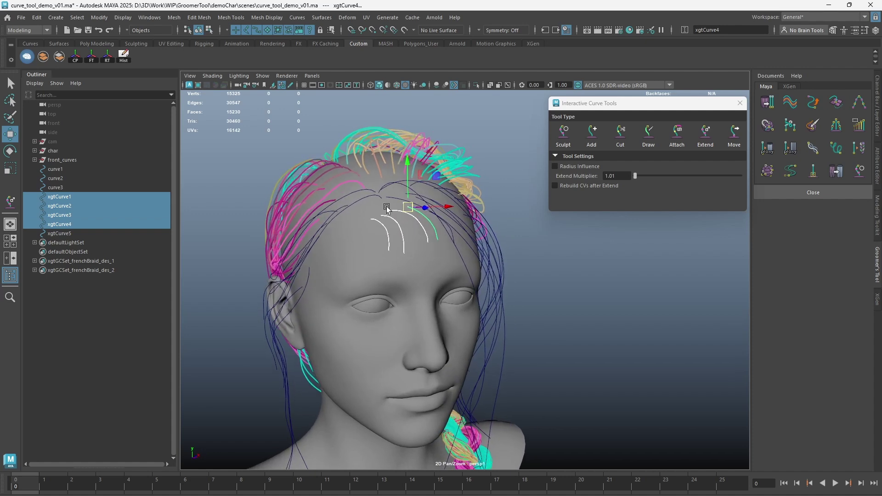
{"action": "left_click", "coordinate": [733, 133]}
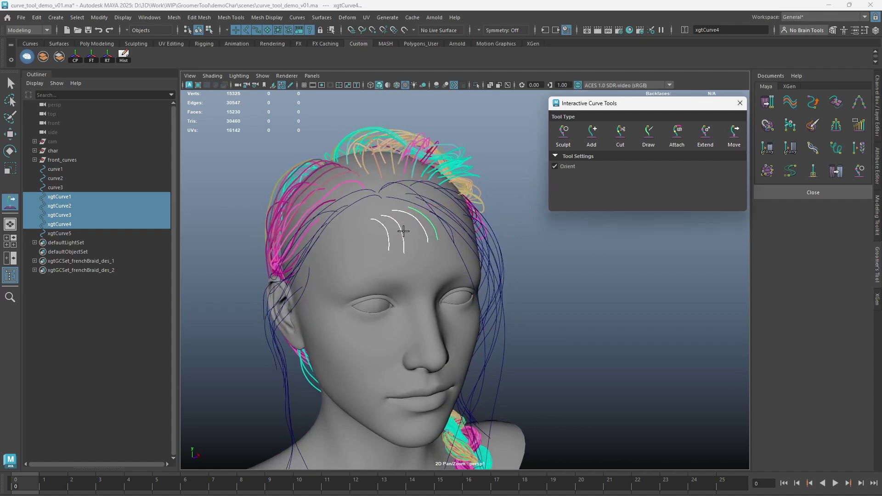
{"action": "left_click_drag", "start_coordinate": [385, 213], "coordinate": [464, 203]}
{"action": "middle_click_drag", "start_coordinate": [464, 204], "coordinate": [344, 253], "text": "alt"}
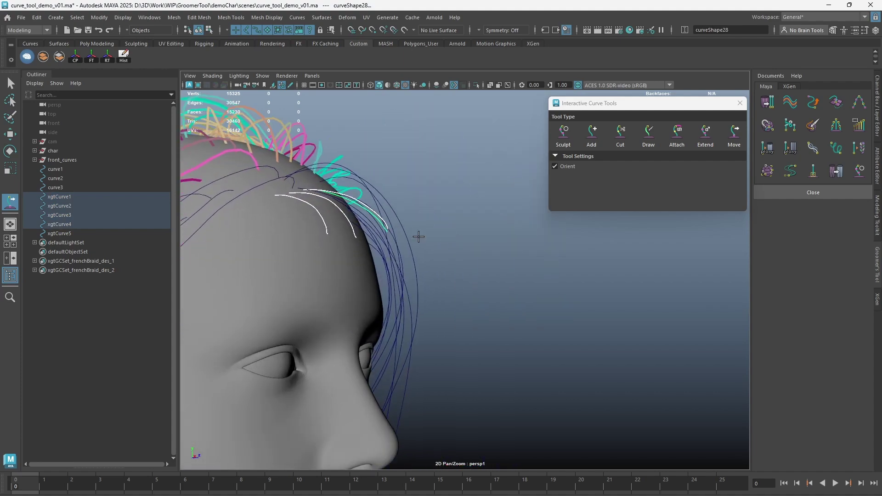
{"action": "left_click_drag", "start_coordinate": [418, 237], "coordinate": [391, 249], "text": "alt"}
Step: Reposition short curves individually along the middle of the hairline with the Move tool, keeping Orient on
{"action": "key", "text": "w"}
{"action": "left_click", "coordinate": [355, 242]}
{"action": "key", "text": "y"}
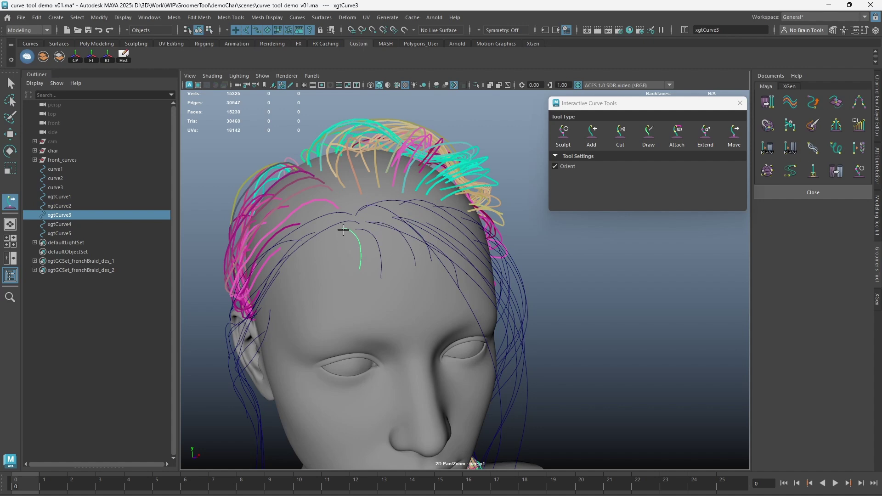
{"action": "left_click", "coordinate": [343, 229]}
{"action": "key", "text": "w"}
{"action": "left_click", "coordinate": [375, 236]}
{"action": "key", "text": "y"}
{"action": "left_click_drag", "start_coordinate": [354, 230], "coordinate": [323, 243]}
Step: Duplicate the short hairline curve xgtCurve3 and place the copy beside it on the forehead with the Move tool
{"action": "key", "text": "w"}
{"action": "left_click", "coordinate": [367, 242]}
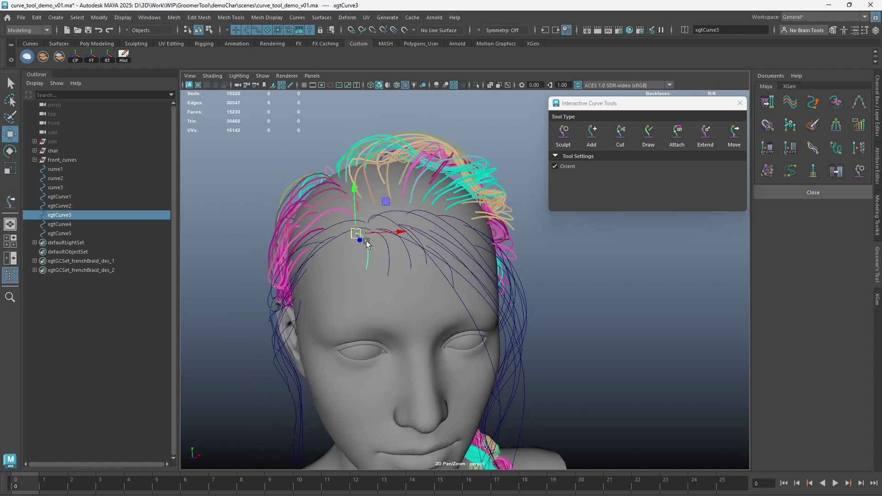
{"action": "middle_click_drag", "start_coordinate": [361, 248], "coordinate": [404, 232], "text": "alt"}
{"action": "key", "text": "ctrl+d"}
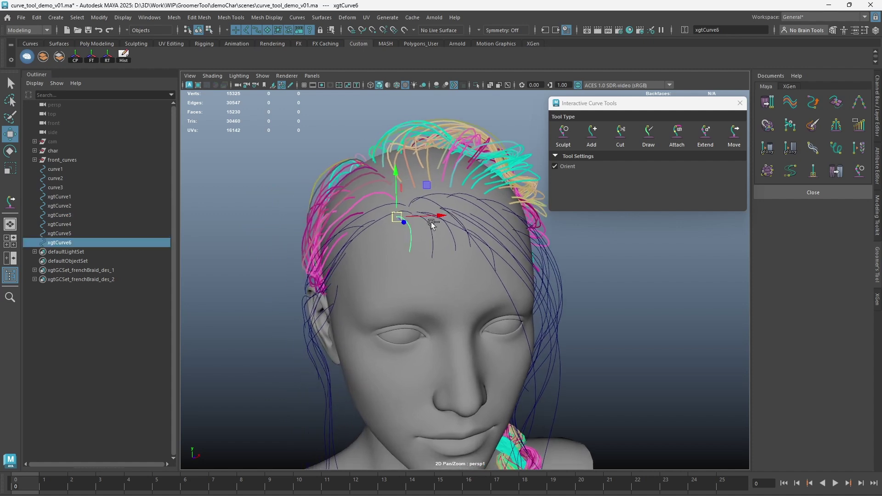
{"action": "left_click", "coordinate": [737, 140]}
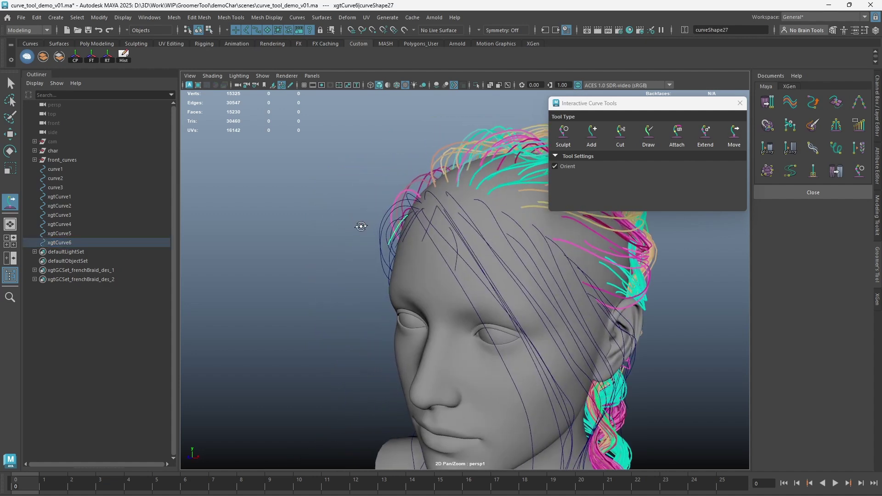
Step: Select the long front curve starting at the parting and turn off Orient for the Move tool
{"action": "key", "text": "w"}
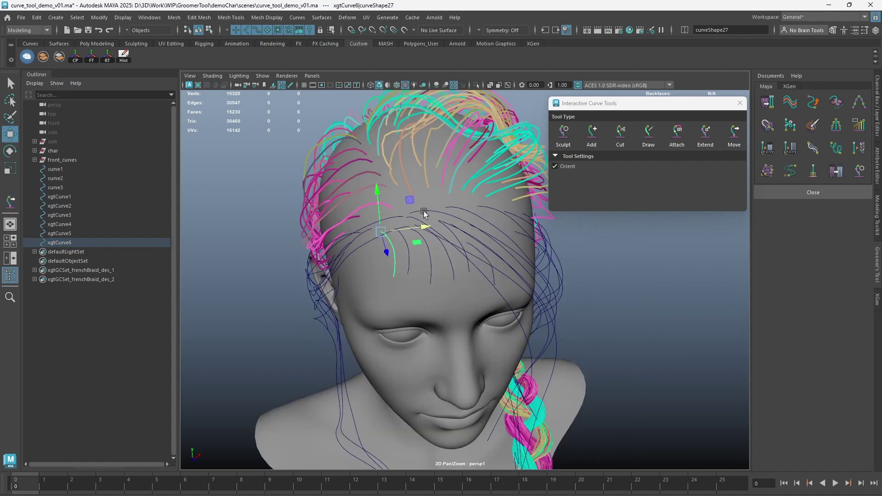
{"action": "left_click", "coordinate": [420, 213]}
{"action": "key", "text": "y"}
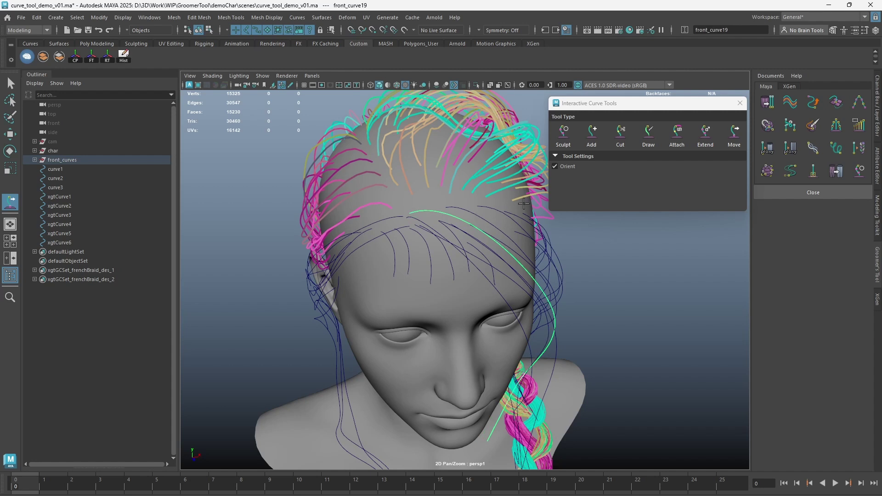
{"action": "left_click", "coordinate": [555, 166]}
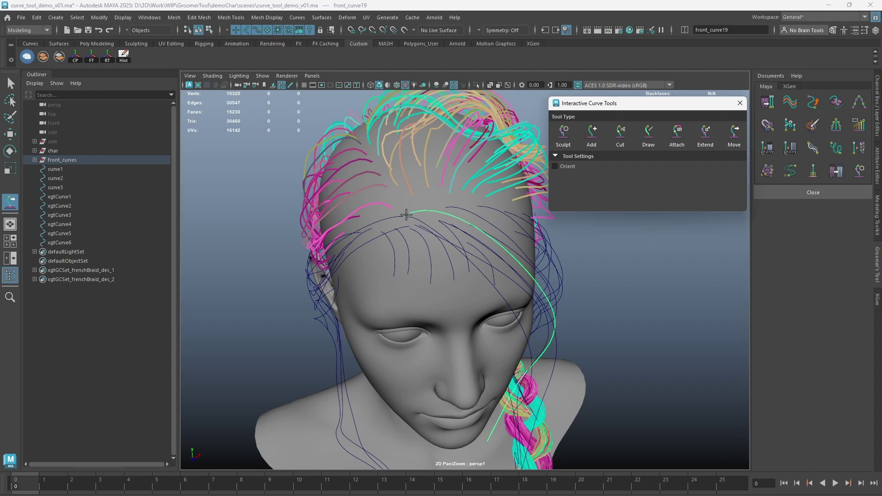